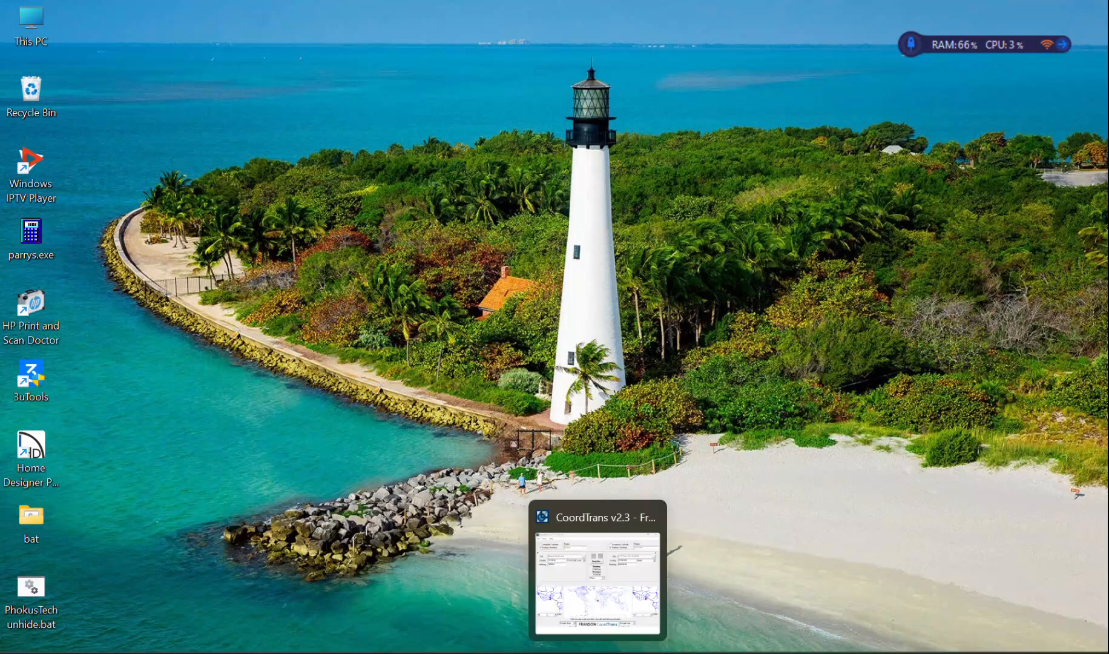
Step: Switch to the Golightly.docx document in Word
{"action": "mouse_move", "coordinate": [523, 651]}
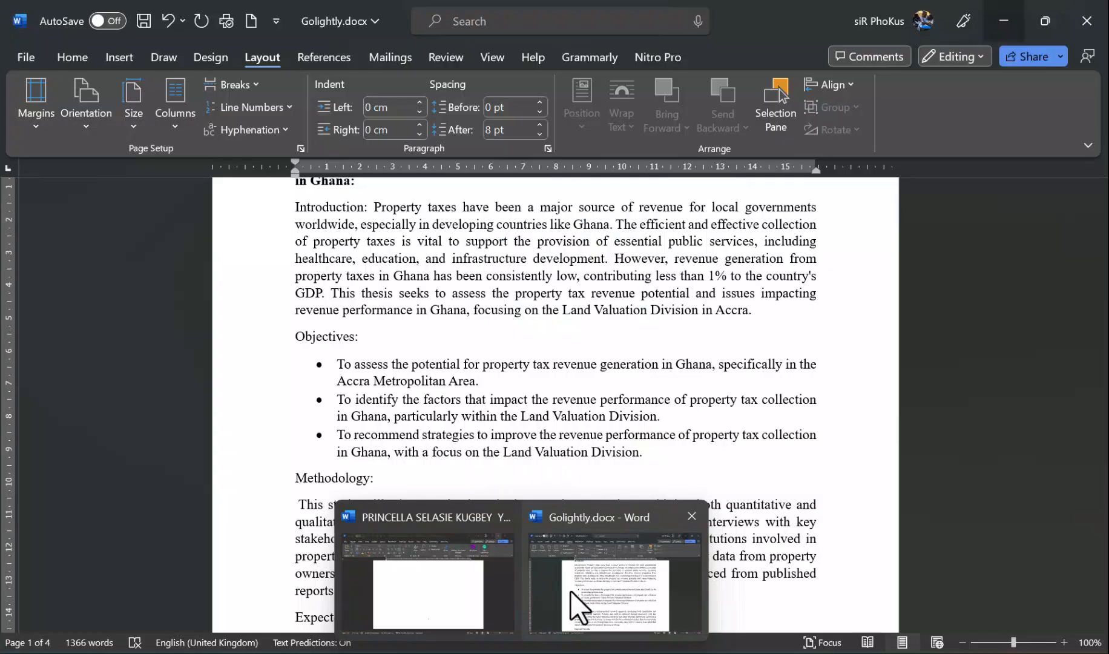
{"action": "left_click", "coordinate": [570, 591]}
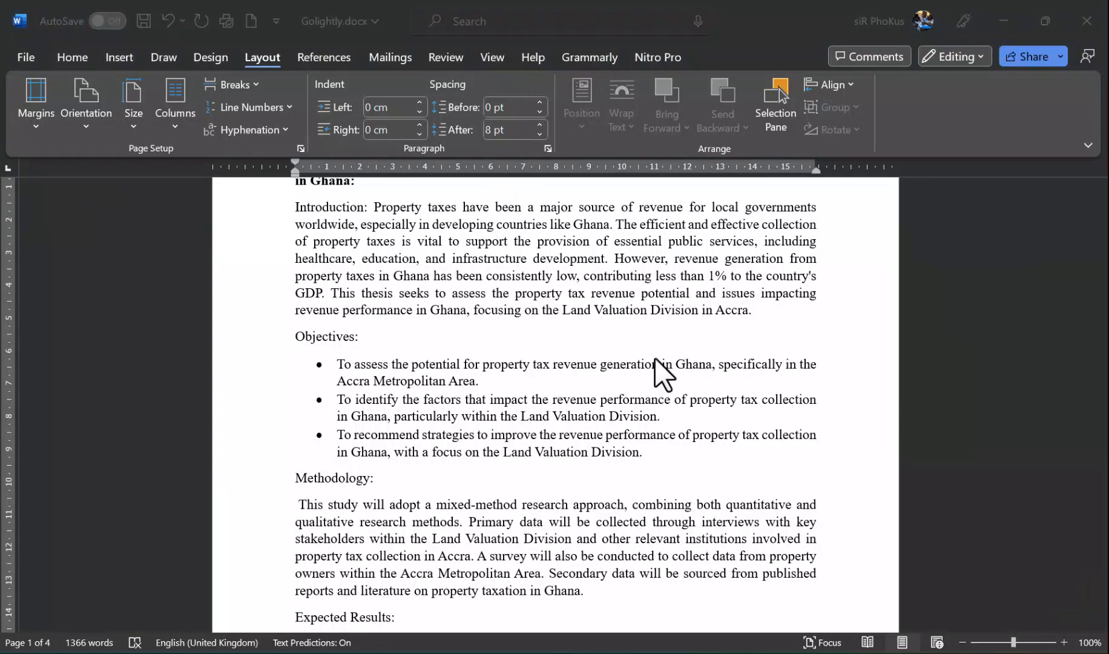
Step: Look through the thesis pages, from the introduction and Chapter Two to the lists of subheadings and subtopics, for places where sections end
{"action": "scroll", "coordinate": [655, 358], "scroll_direction": "down", "scroll_amount": 20}
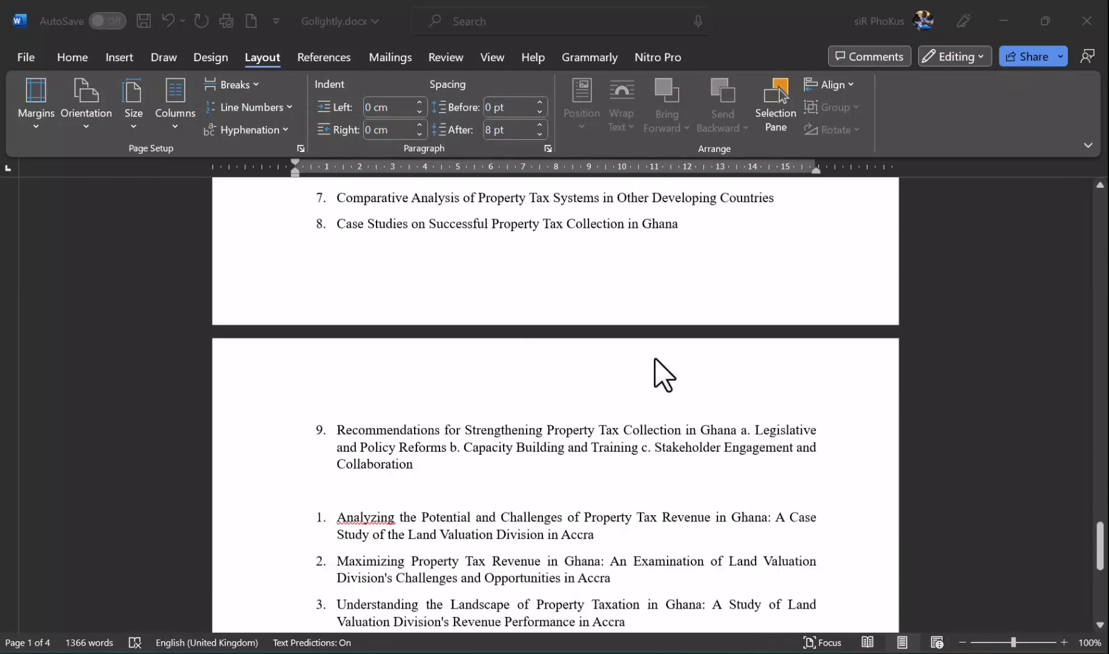
{"action": "scroll", "coordinate": [654, 358], "scroll_direction": "down", "scroll_amount": 10}
{"action": "scroll", "coordinate": [654, 358], "scroll_direction": "up", "scroll_amount": 20}
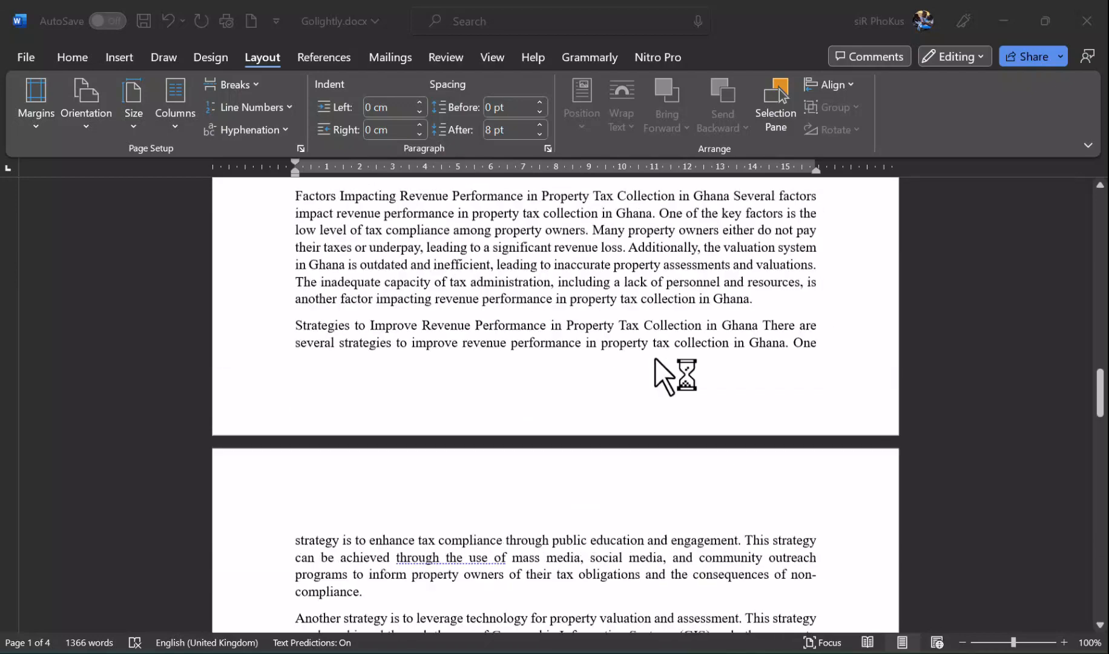
{"action": "scroll", "coordinate": [655, 358], "scroll_direction": "up", "scroll_amount": 20}
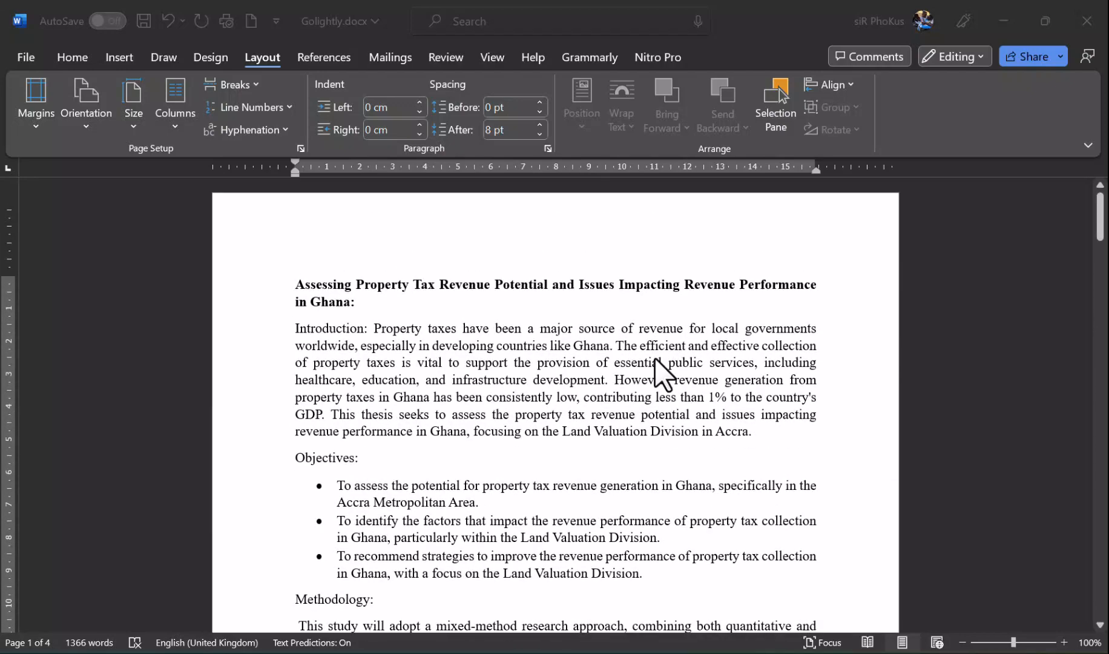
{"action": "scroll", "coordinate": [655, 358], "scroll_direction": "down", "scroll_amount": 3}
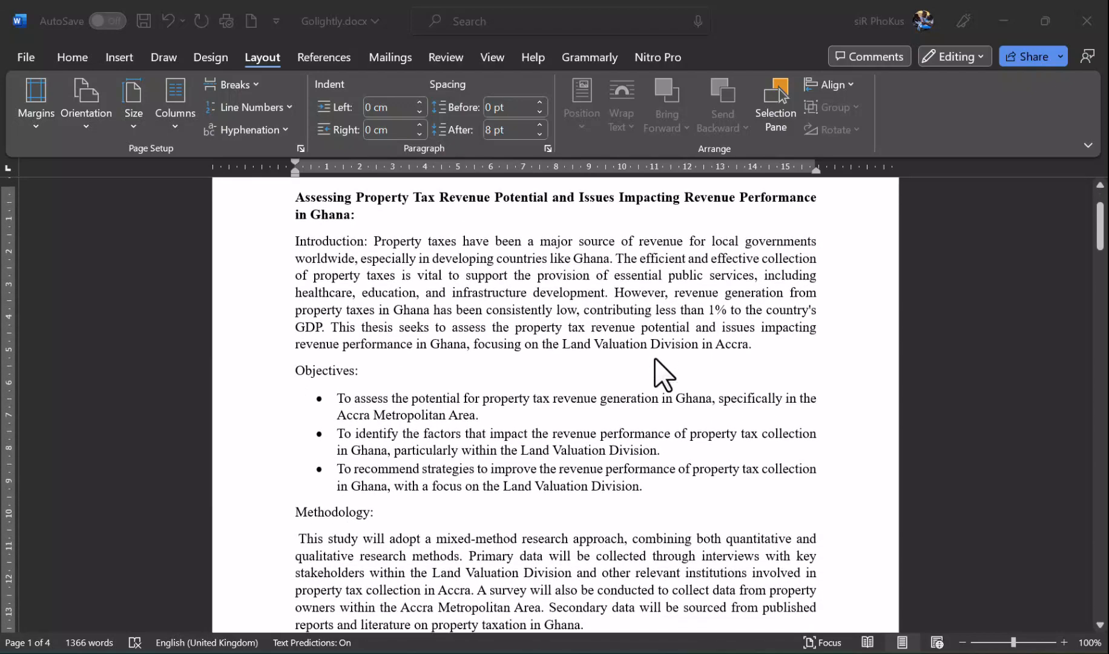
{"action": "scroll", "coordinate": [655, 358], "scroll_direction": "down", "scroll_amount": 15}
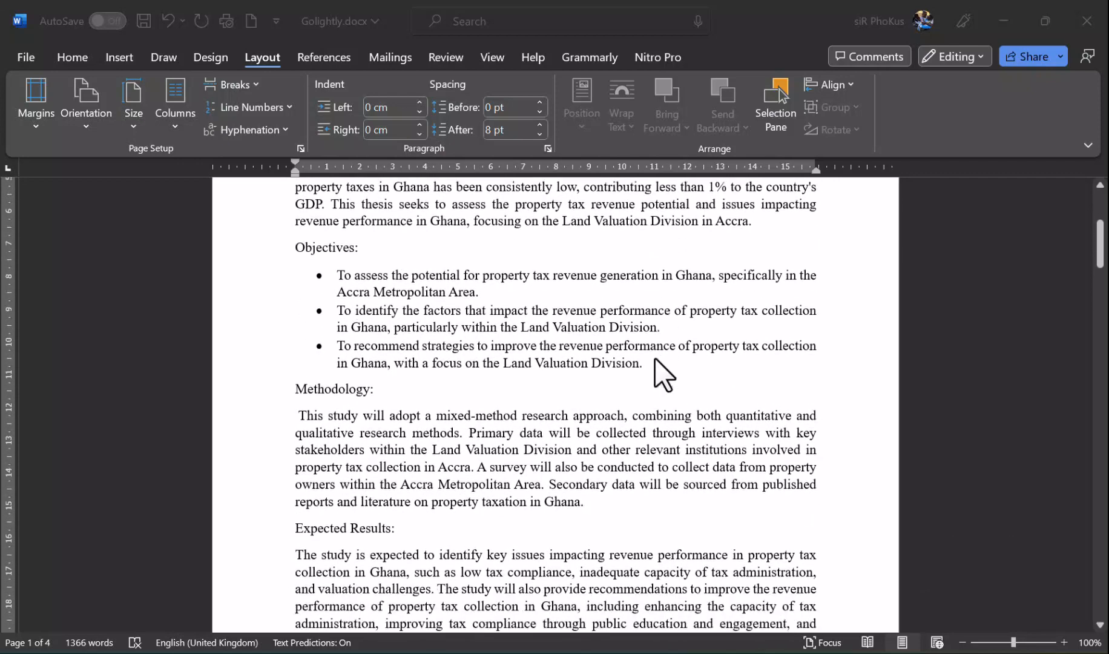
{"action": "scroll", "coordinate": [655, 358], "scroll_direction": "down", "scroll_amount": 1}
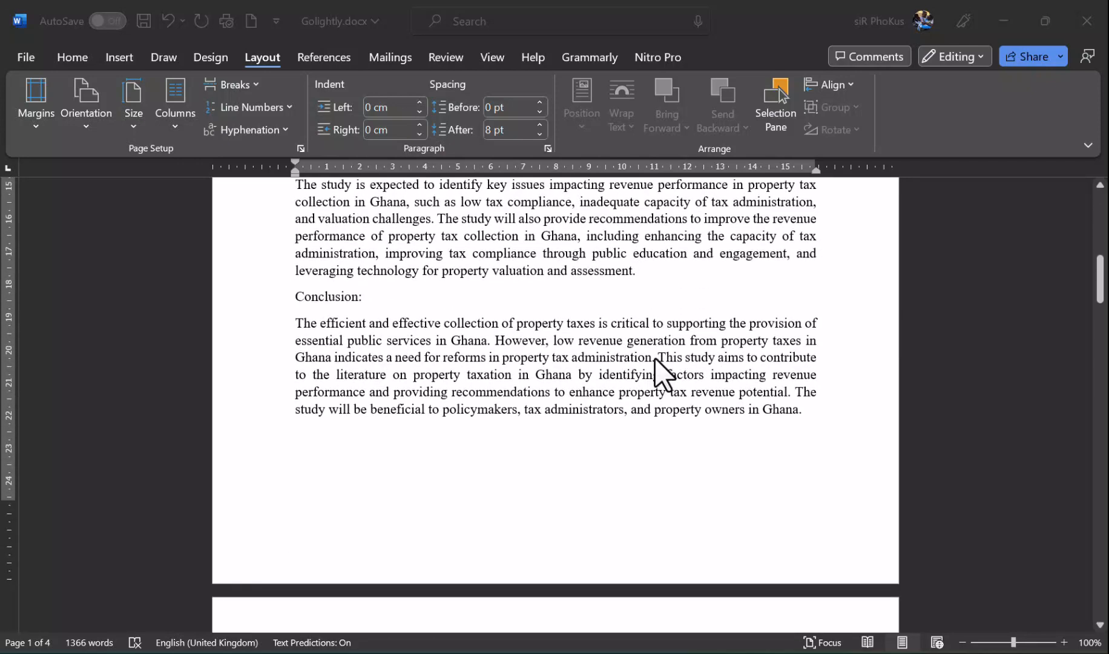
{"action": "left_click", "coordinate": [825, 418]}
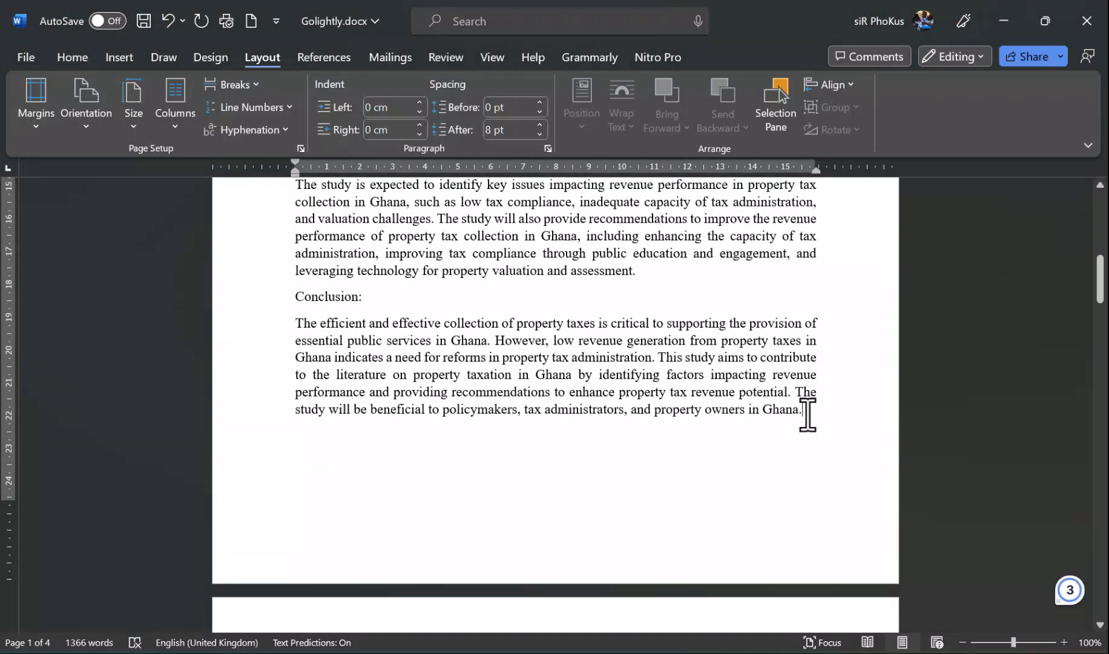
{"action": "scroll", "coordinate": [808, 415], "scroll_direction": "down", "scroll_amount": 2}
{"action": "scroll", "coordinate": [808, 415], "scroll_direction": "down", "scroll_amount": 9}
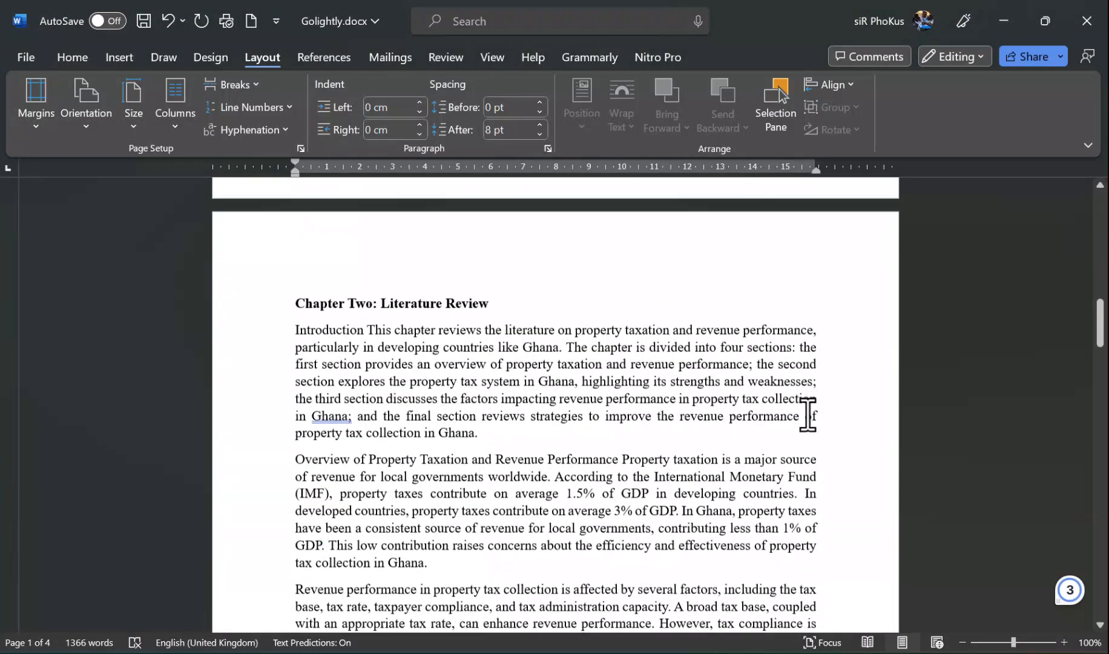
{"action": "scroll", "coordinate": [807, 415], "scroll_direction": "down", "scroll_amount": 9}
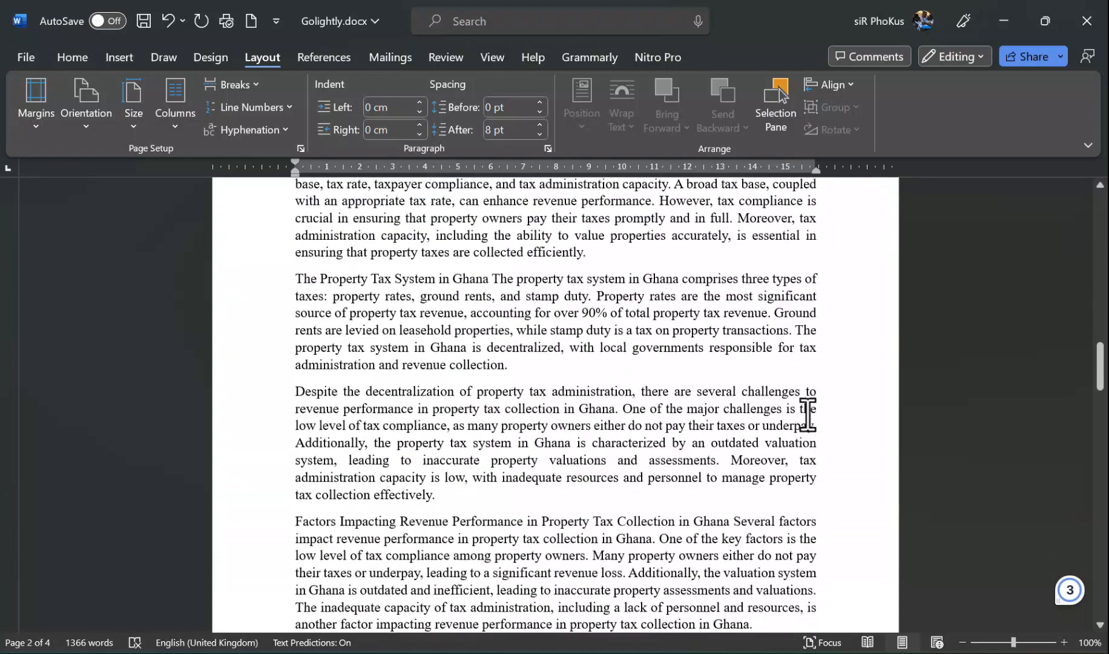
{"action": "scroll", "coordinate": [808, 415], "scroll_direction": "down", "scroll_amount": 10}
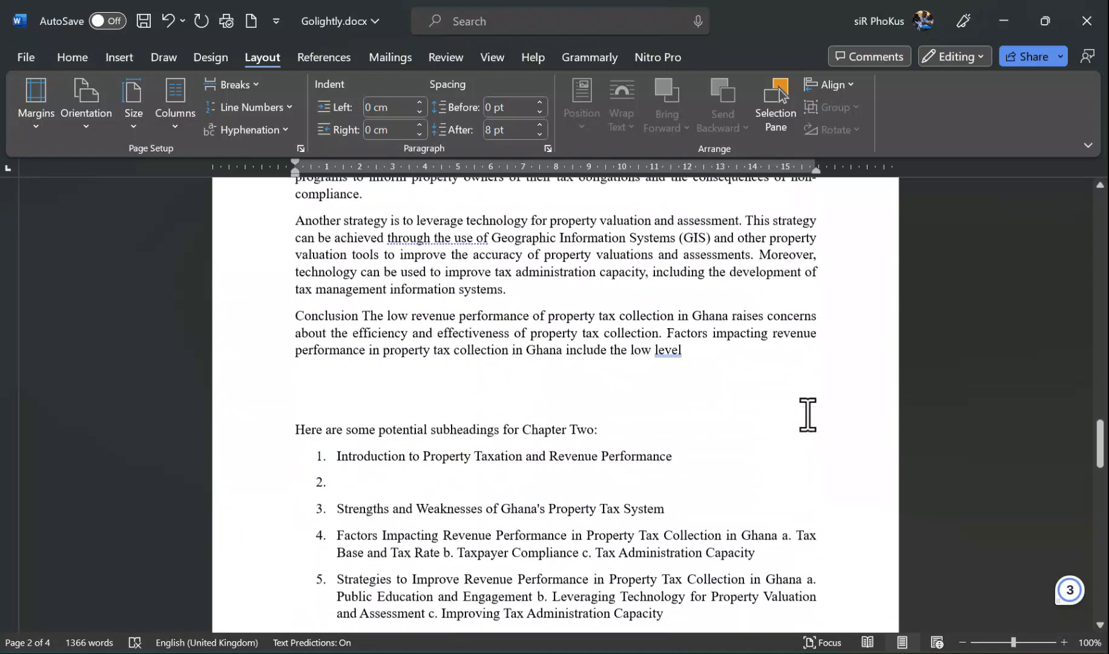
{"action": "scroll", "coordinate": [808, 415], "scroll_direction": "down", "scroll_amount": 5}
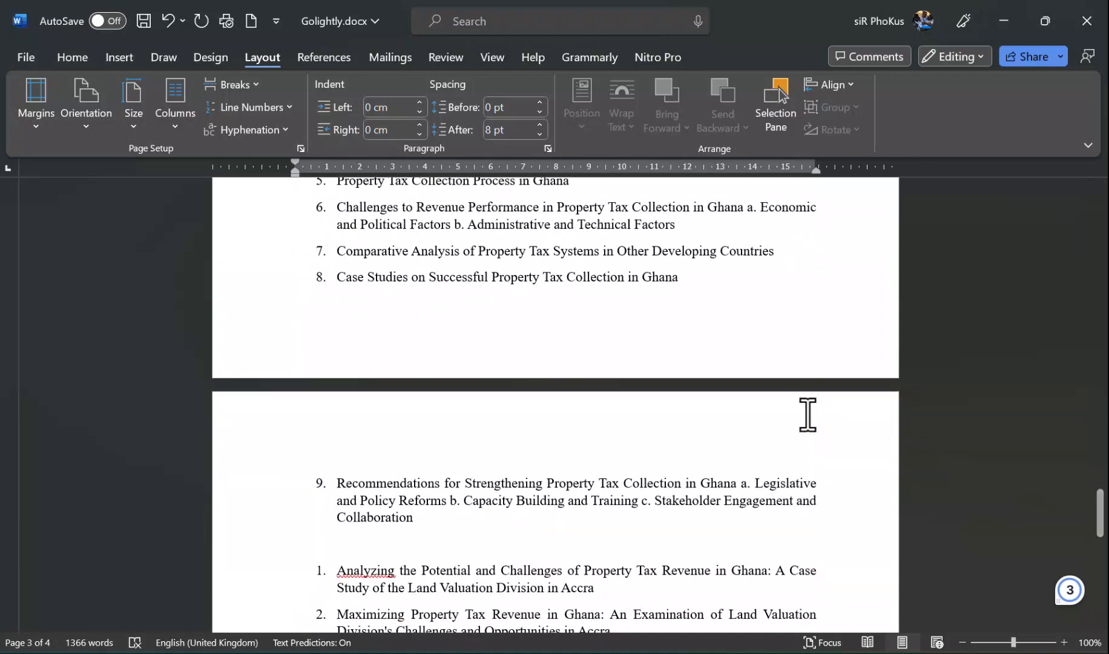
{"action": "scroll", "coordinate": [808, 414], "scroll_direction": "up", "scroll_amount": 12}
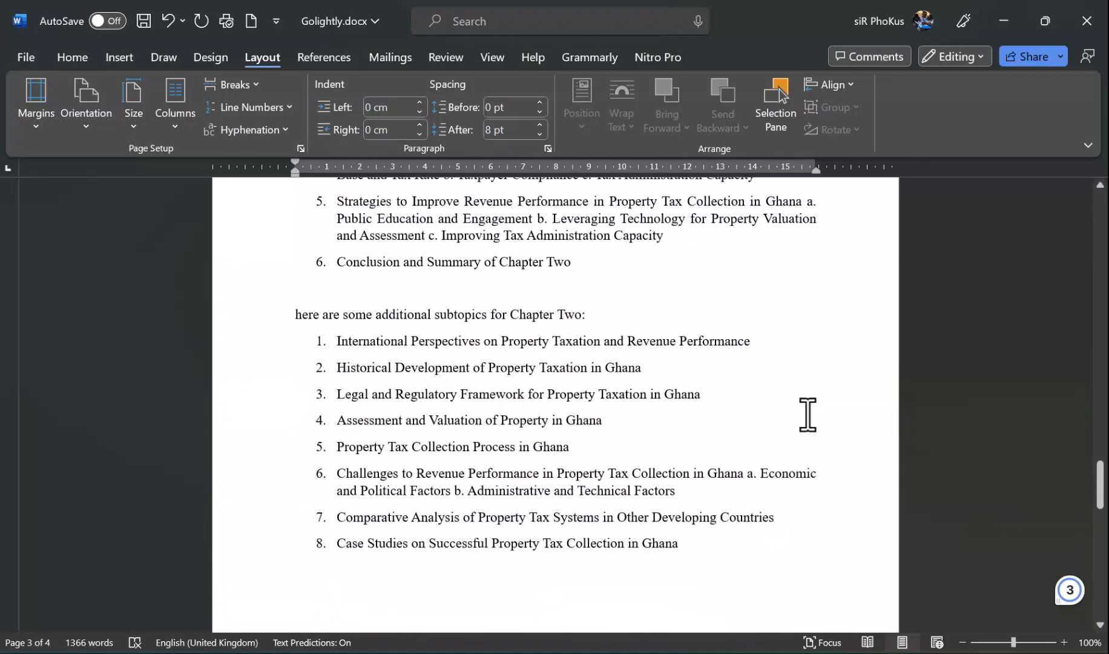
{"action": "scroll", "coordinate": [808, 415], "scroll_direction": "up", "scroll_amount": 12}
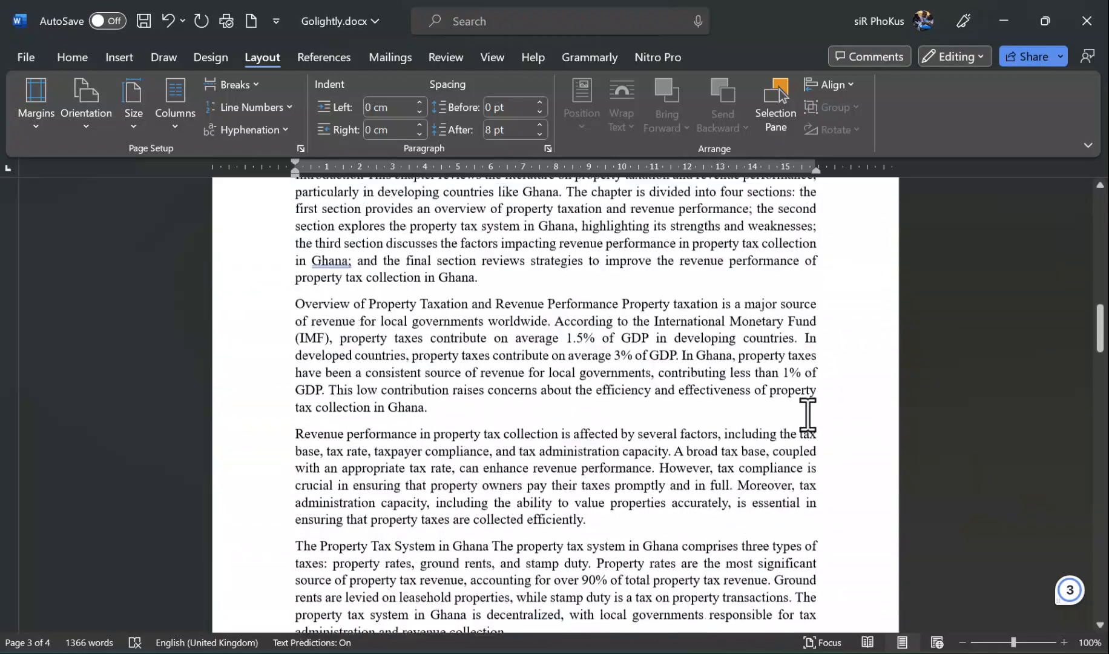
{"action": "scroll", "coordinate": [808, 415], "scroll_direction": "down", "scroll_amount": 3}
{"action": "scroll", "coordinate": [808, 415], "scroll_direction": "up", "scroll_amount": 15}
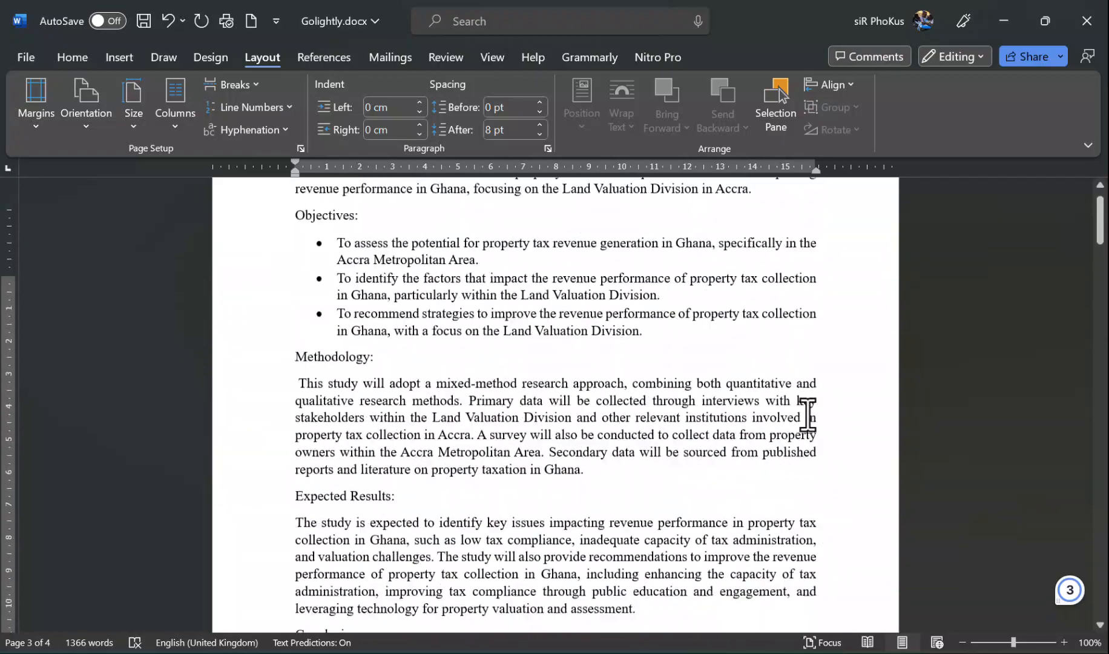
Step: Insert a Next Page section break at the end of the Conclusion paragraph before Chapter Two
{"action": "scroll", "coordinate": [808, 415], "scroll_direction": "down", "scroll_amount": 4}
{"action": "scroll", "coordinate": [808, 415], "scroll_direction": "down", "scroll_amount": 6}
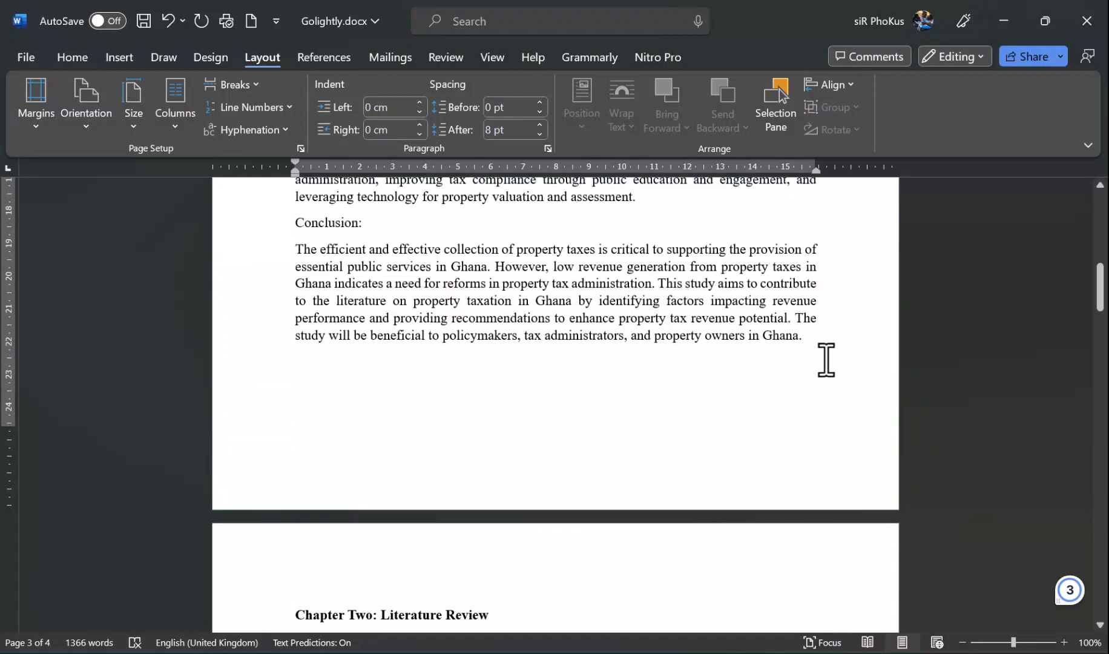
{"action": "left_click", "coordinate": [817, 337]}
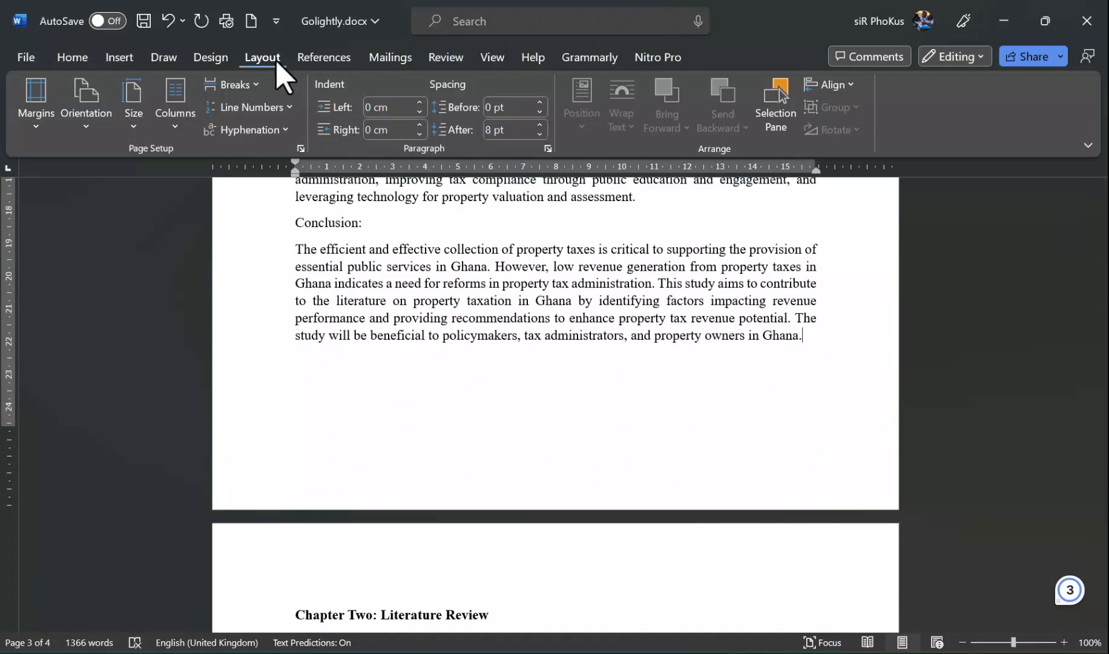
{"action": "left_click", "coordinate": [243, 83]}
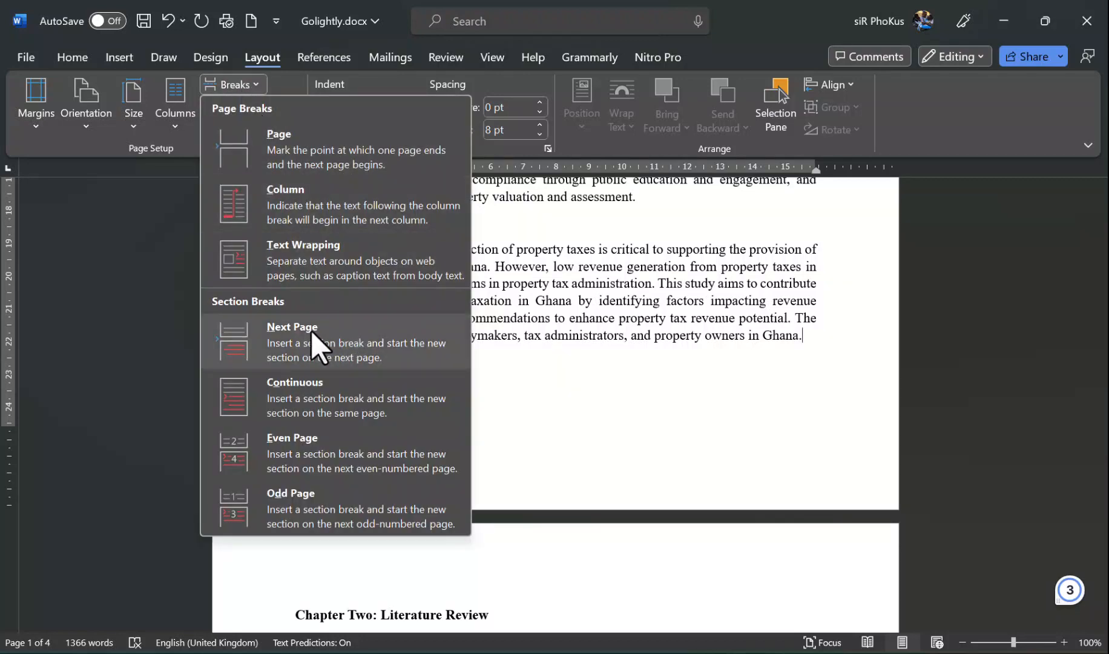
{"action": "left_click", "coordinate": [286, 333]}
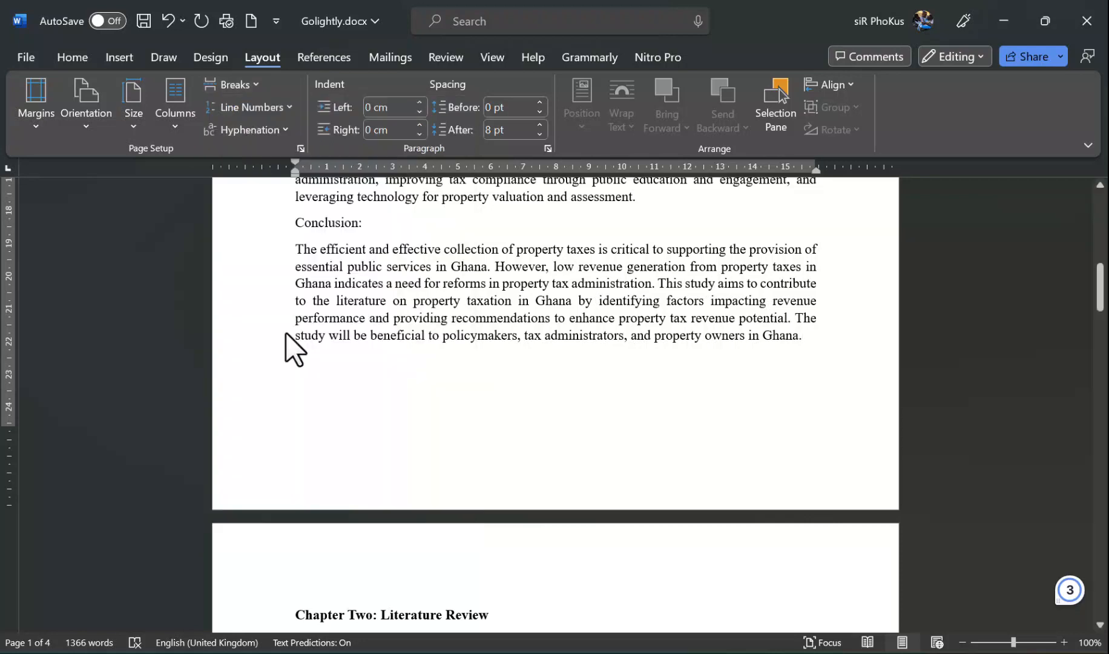
Step: Remove the blank lines above the "Chapter Two: Literature Review" heading so it starts at the top of its page
{"action": "scroll", "coordinate": [668, 419], "scroll_direction": "down", "scroll_amount": 3}
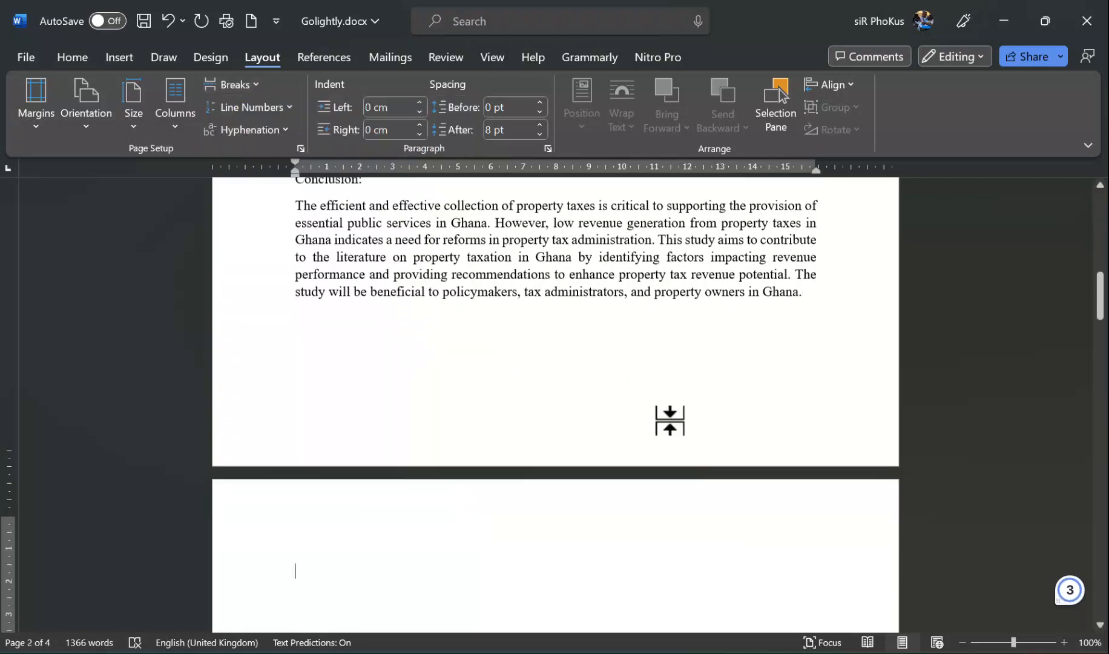
{"action": "scroll", "coordinate": [673, 422], "scroll_direction": "down", "scroll_amount": 20}
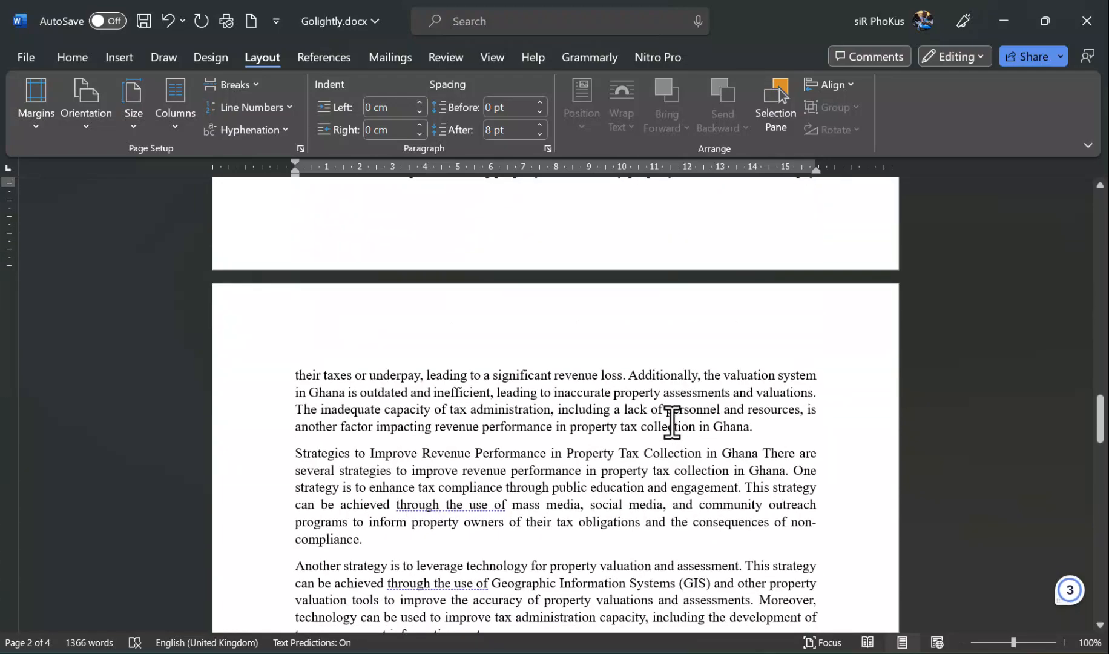
{"action": "scroll", "coordinate": [672, 422], "scroll_direction": "up", "scroll_amount": 4}
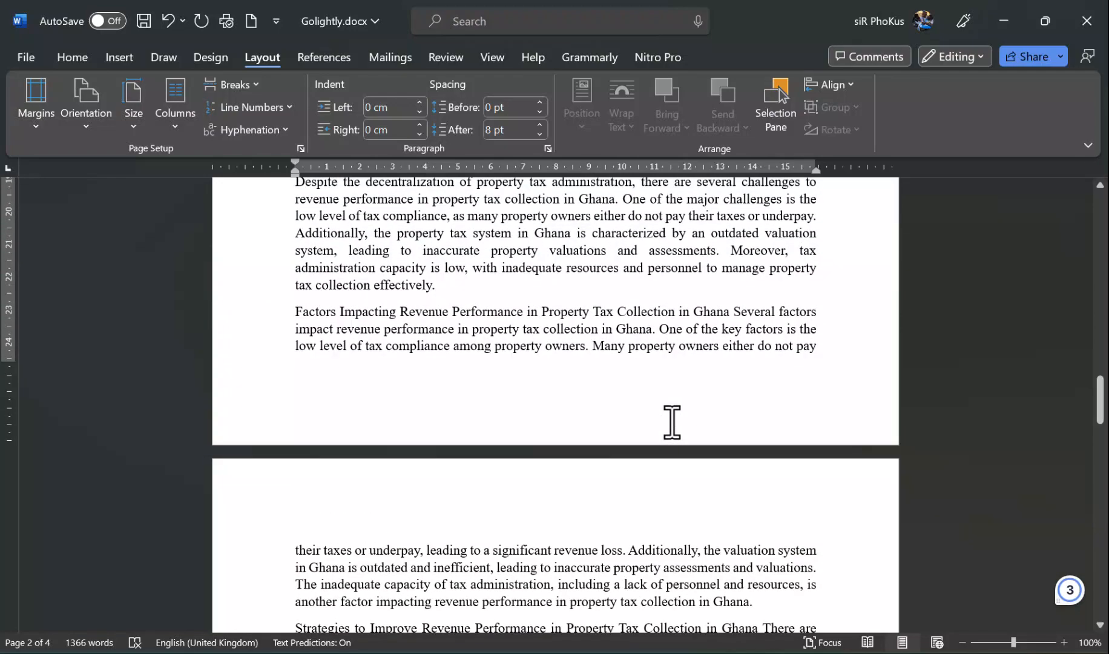
{"action": "scroll", "coordinate": [672, 422], "scroll_direction": "up", "scroll_amount": 20}
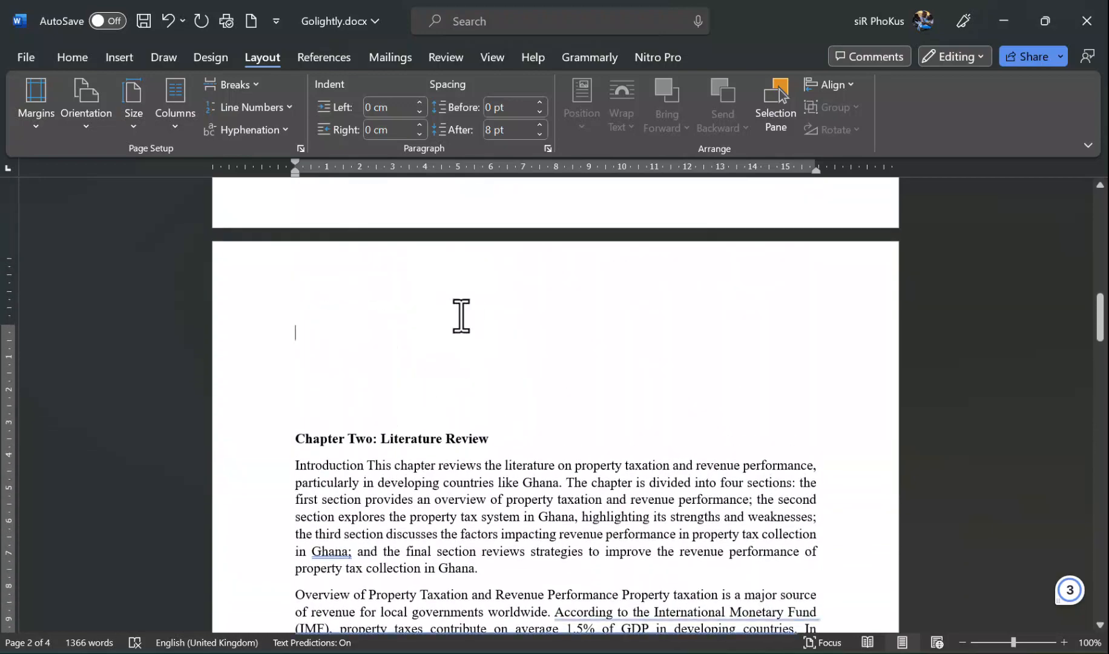
{"action": "key", "text": "Delete"}
{"action": "key", "text": "Delete"}
{"action": "key", "text": "Delete"}
{"action": "key", "text": "Delete"}
{"action": "key", "text": "Delete"}
{"action": "key", "text": "Delete"}
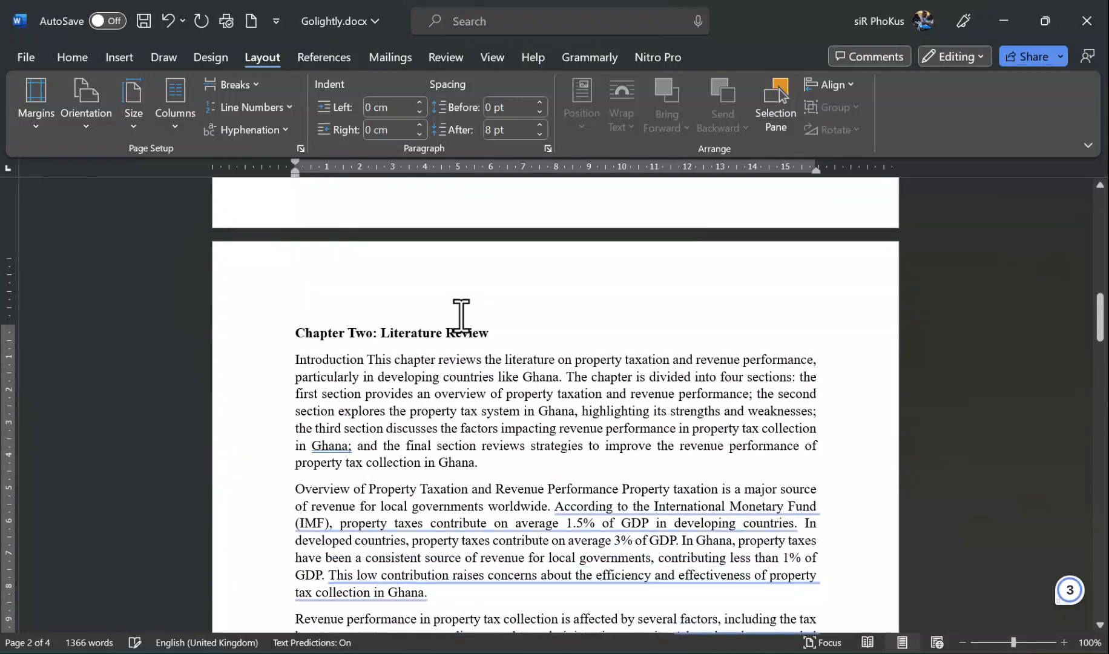
Step: Insert a Next Page section break after item 8, "Case Studies on Successful Property Tax Collection in Ghana", in the additional subtopics list
{"action": "scroll", "coordinate": [463, 424], "scroll_direction": "down", "scroll_amount": 10}
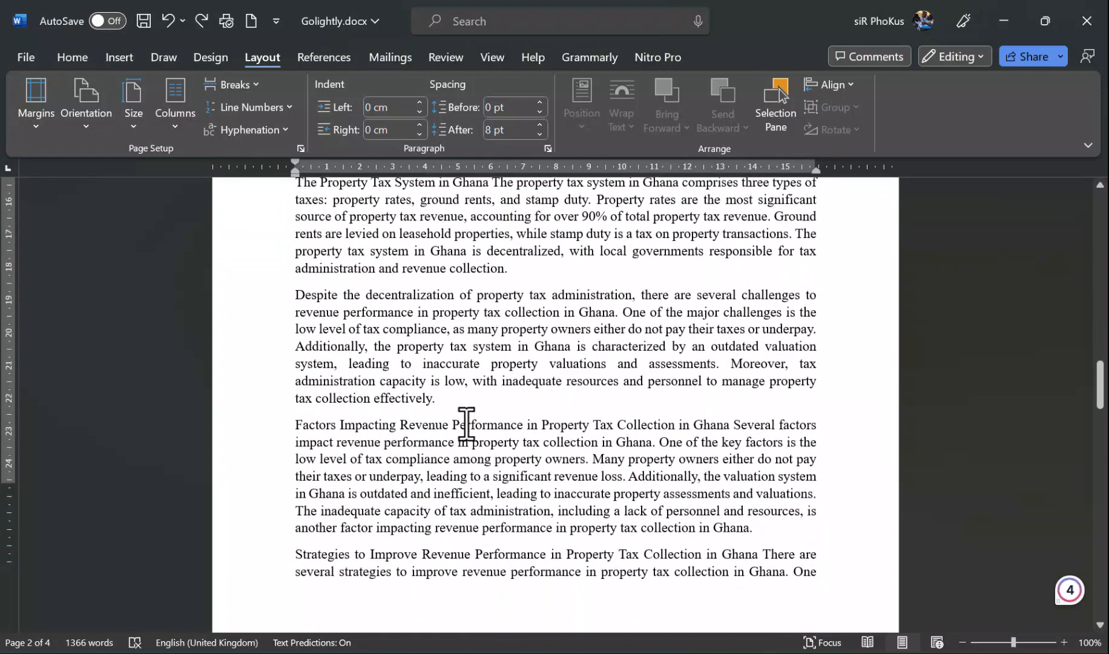
{"action": "scroll", "coordinate": [466, 424], "scroll_direction": "down", "scroll_amount": 5}
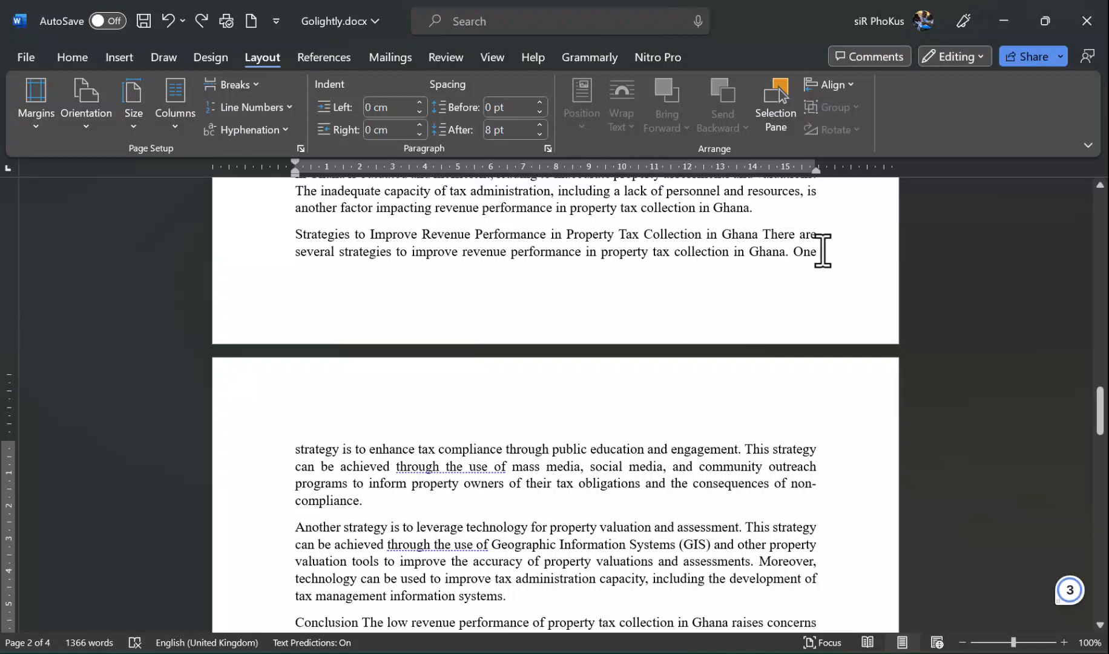
{"action": "scroll", "coordinate": [823, 250], "scroll_direction": "down", "scroll_amount": 4}
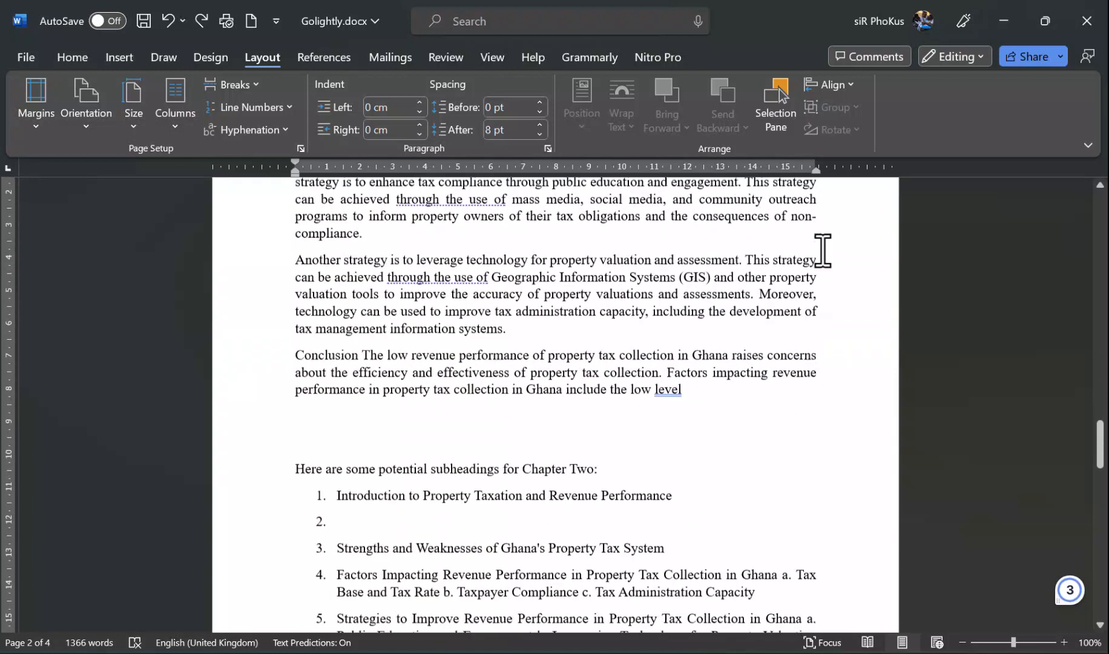
{"action": "scroll", "coordinate": [822, 250], "scroll_direction": "down", "scroll_amount": 4}
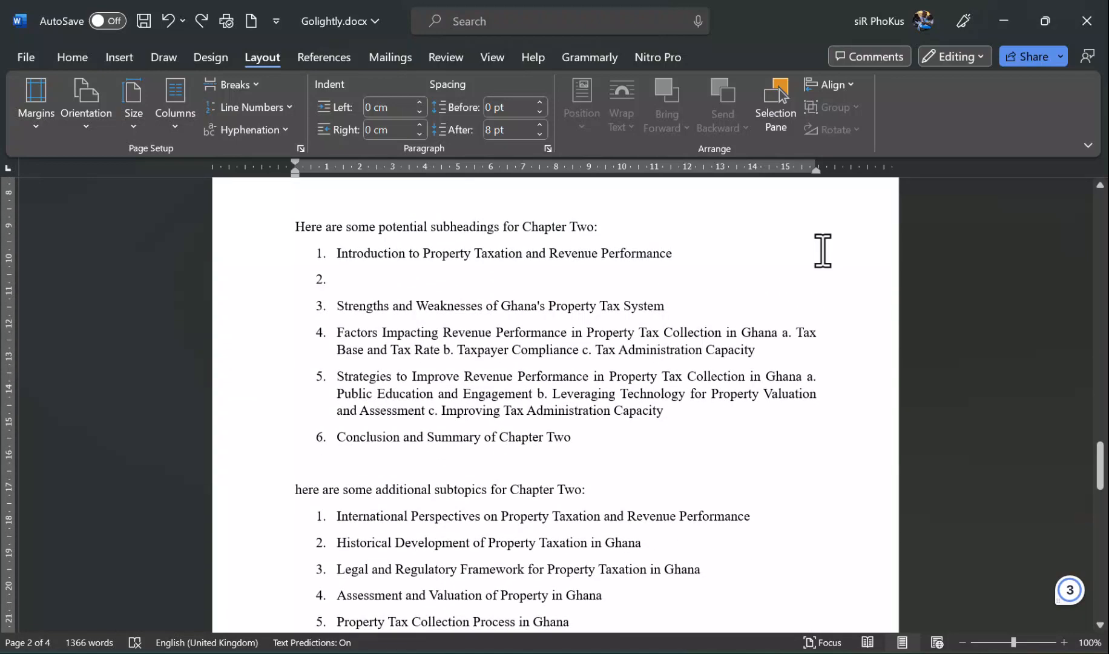
{"action": "scroll", "coordinate": [823, 250], "scroll_direction": "down", "scroll_amount": 5}
{"action": "right_click", "coordinate": [823, 250]}
{"action": "left_click", "coordinate": [706, 404]}
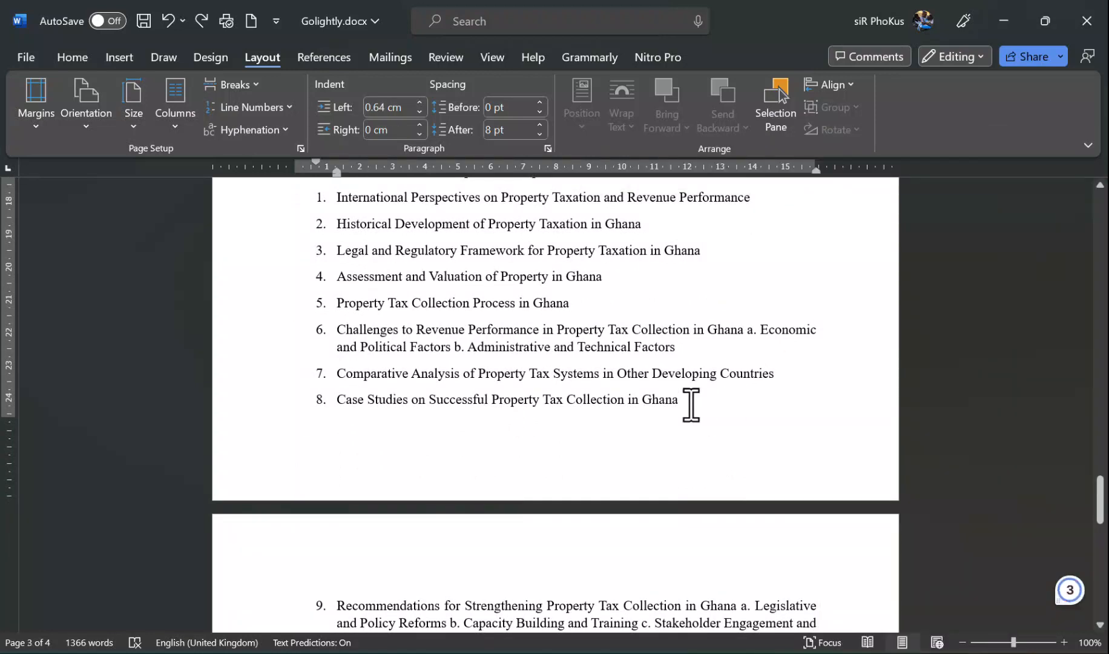
{"action": "left_click", "coordinate": [254, 83]}
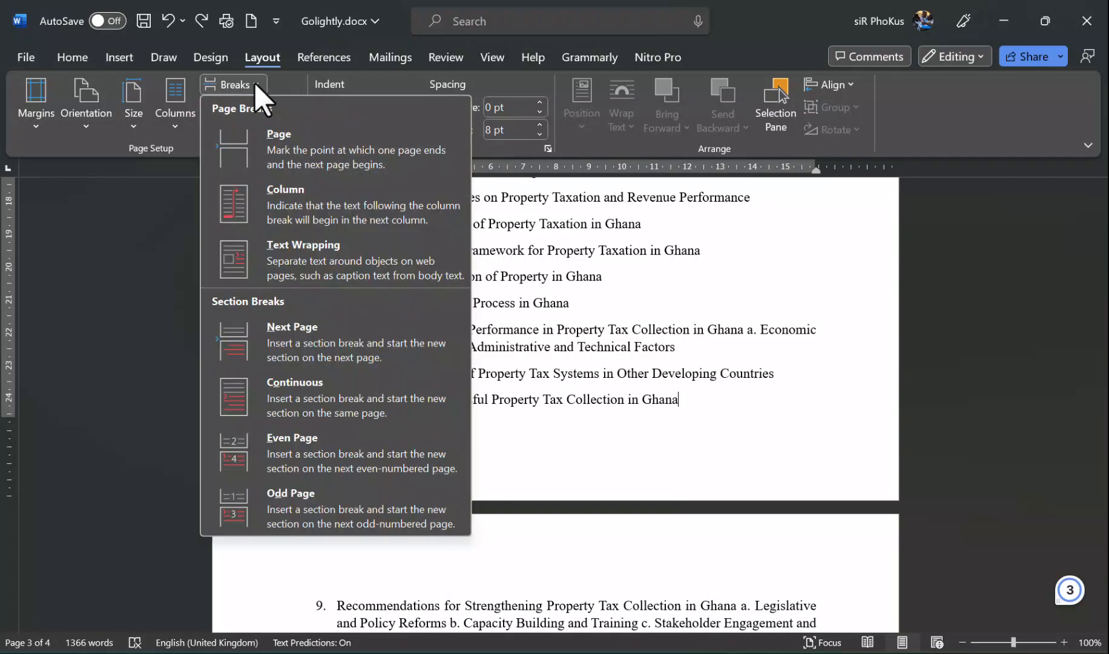
{"action": "left_click", "coordinate": [302, 328]}
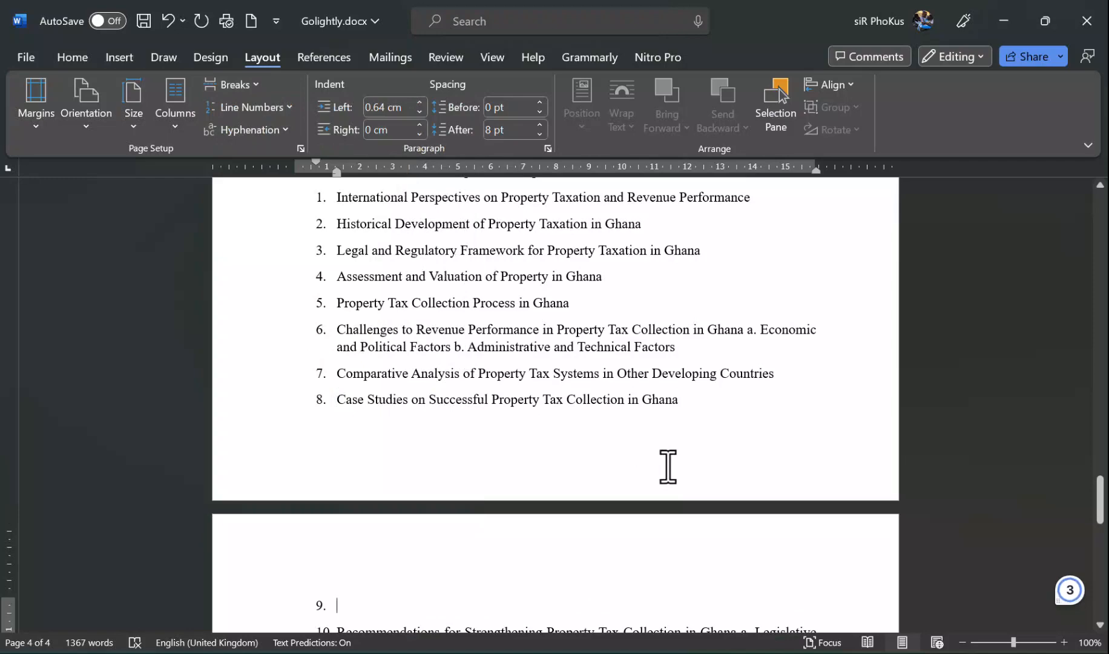
Step: Look over the document from its last page back to the first page
{"action": "scroll", "coordinate": [669, 467], "scroll_direction": "down", "scroll_amount": 6}
{"action": "scroll", "coordinate": [669, 466], "scroll_direction": "down", "scroll_amount": 10}
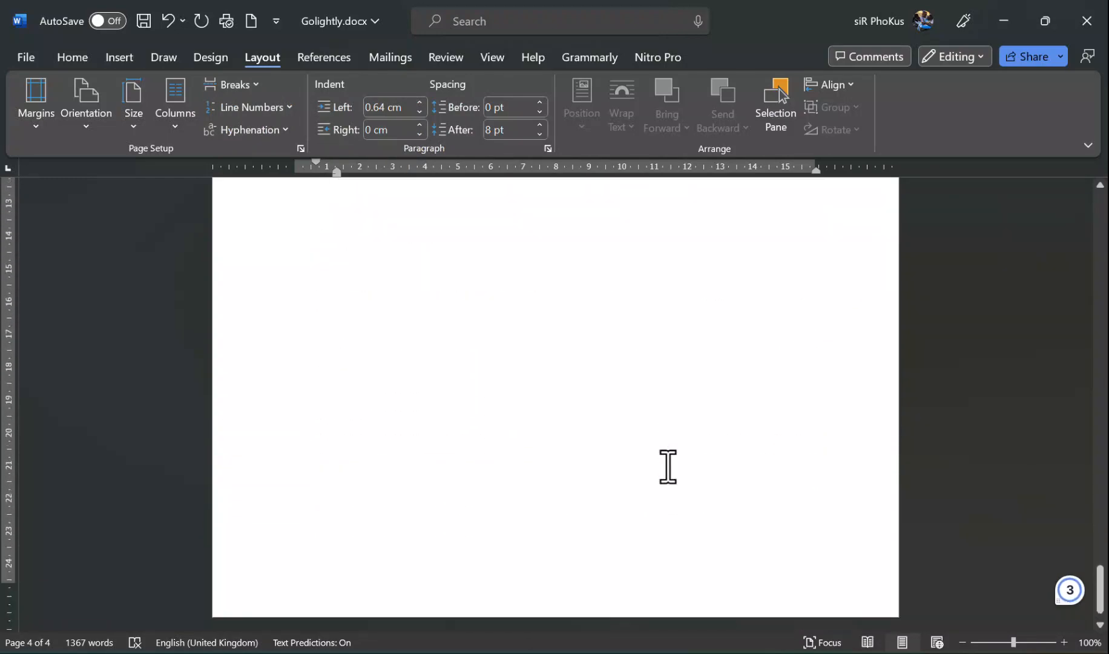
{"action": "scroll", "coordinate": [669, 467], "scroll_direction": "up", "scroll_amount": 15}
{"action": "scroll", "coordinate": [668, 466], "scroll_direction": "up", "scroll_amount": 12}
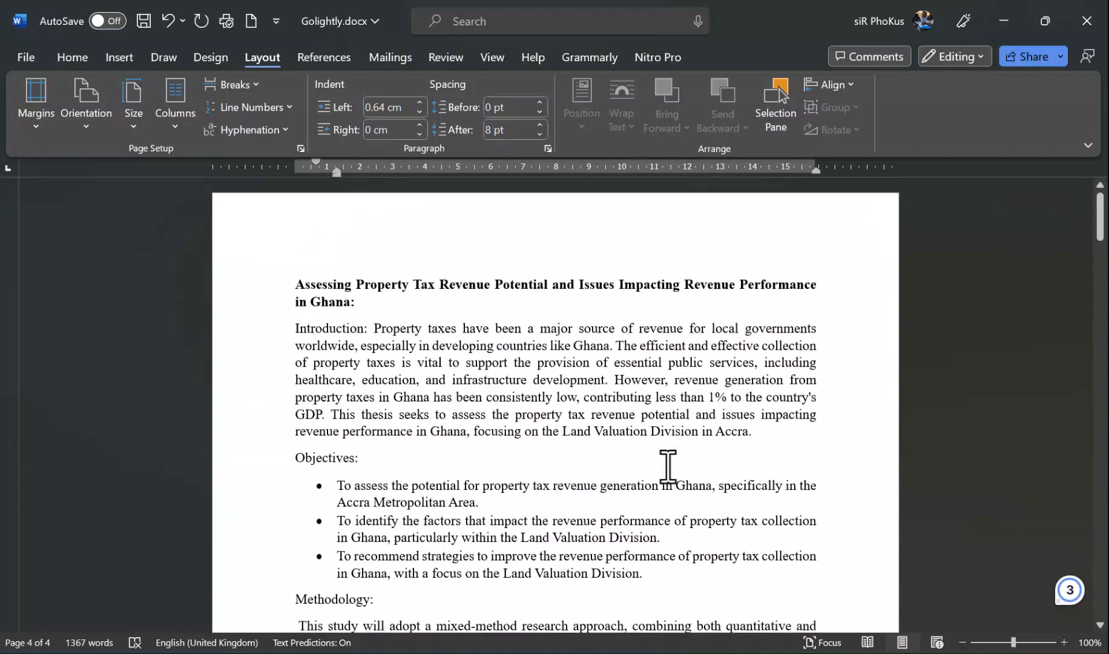
{"action": "scroll", "coordinate": [436, 307], "scroll_direction": "down", "scroll_amount": 2}
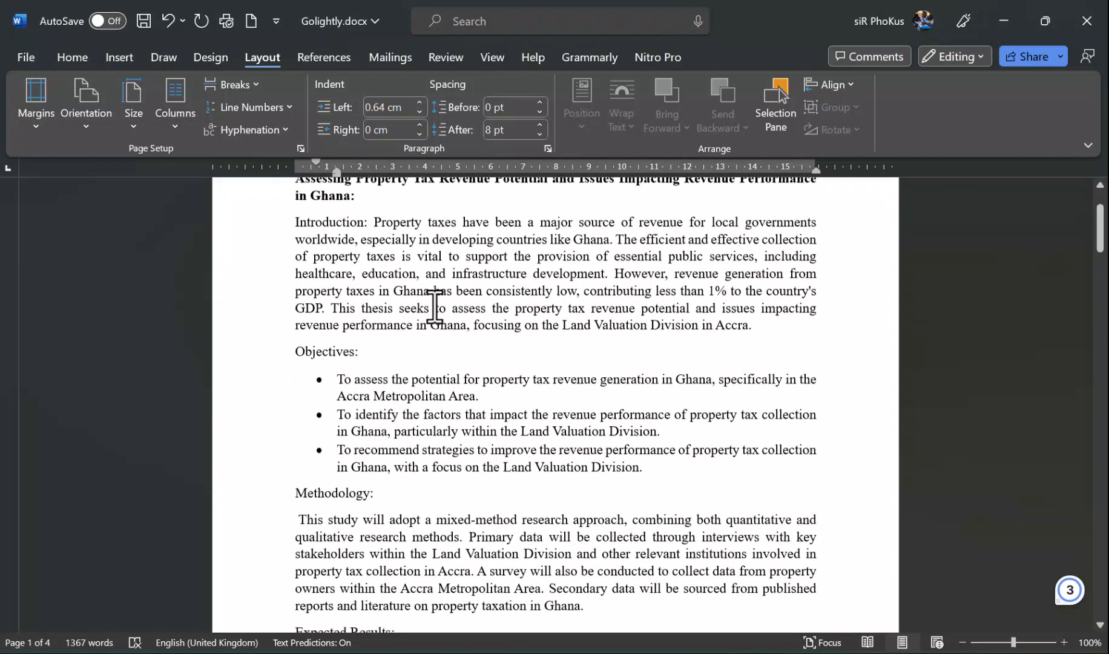
Step: Insert page numbers at the bottom of the pages using the centred Plain Number 2 style
{"action": "left_click", "coordinate": [453, 361]}
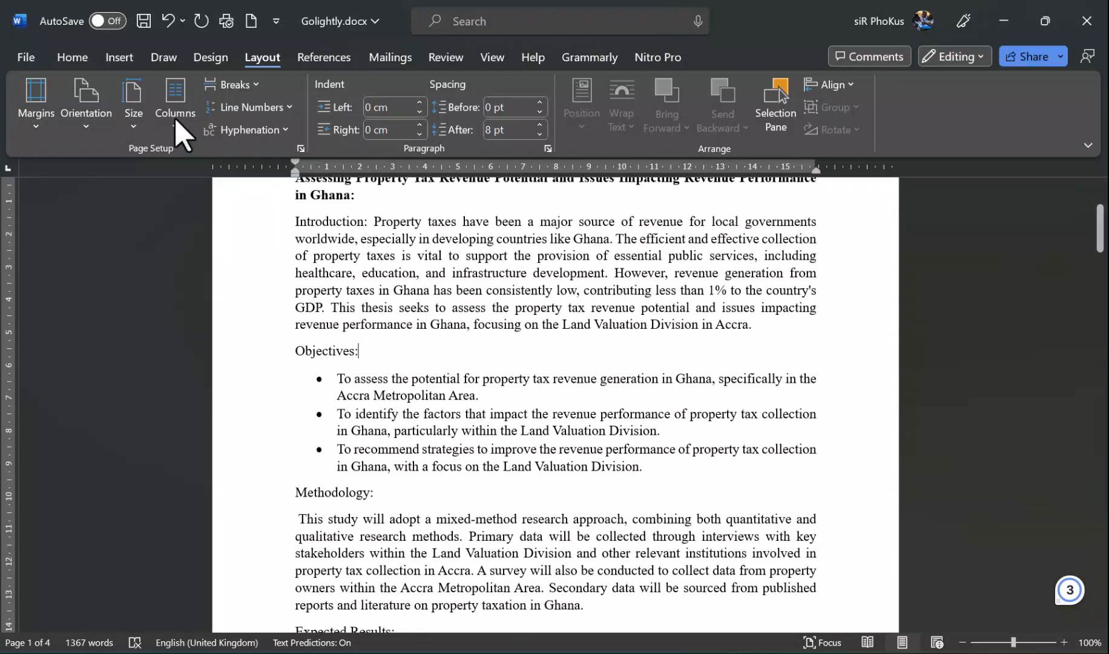
{"action": "left_click", "coordinate": [111, 54]}
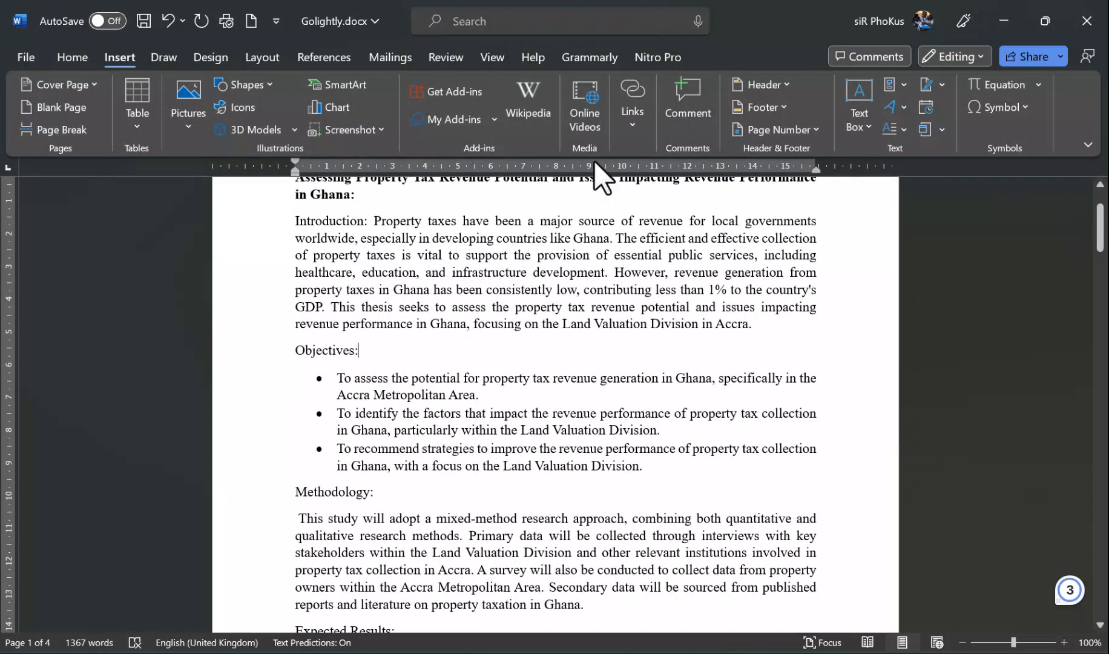
{"action": "left_click", "coordinate": [795, 131]}
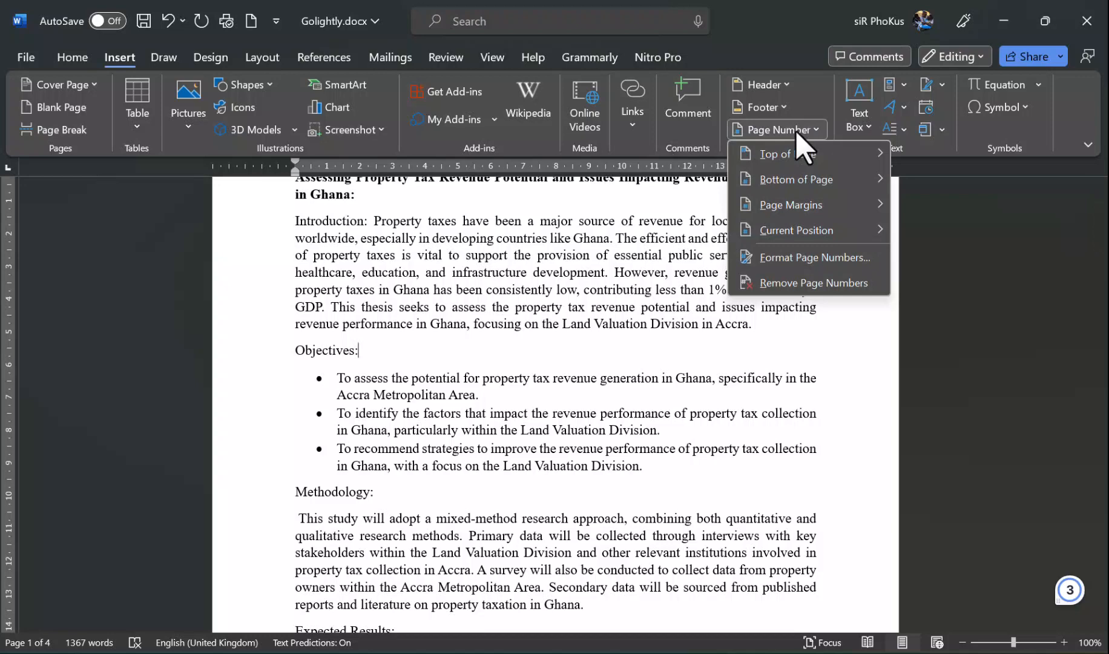
{"action": "mouse_move", "coordinate": [815, 153]}
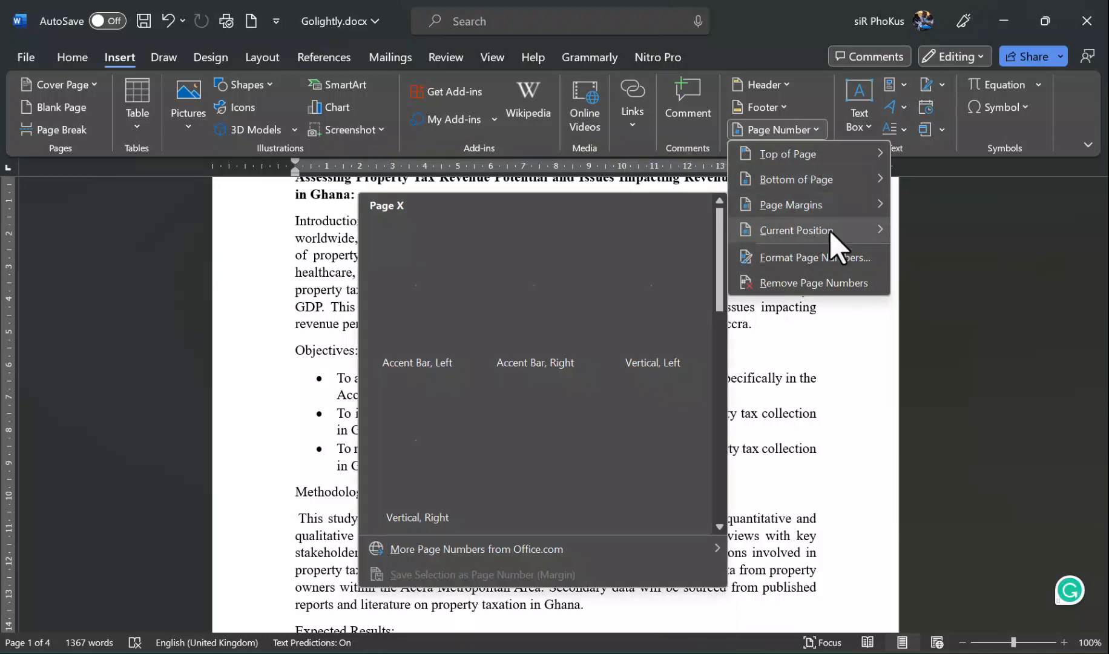
{"action": "mouse_move", "coordinate": [811, 230]}
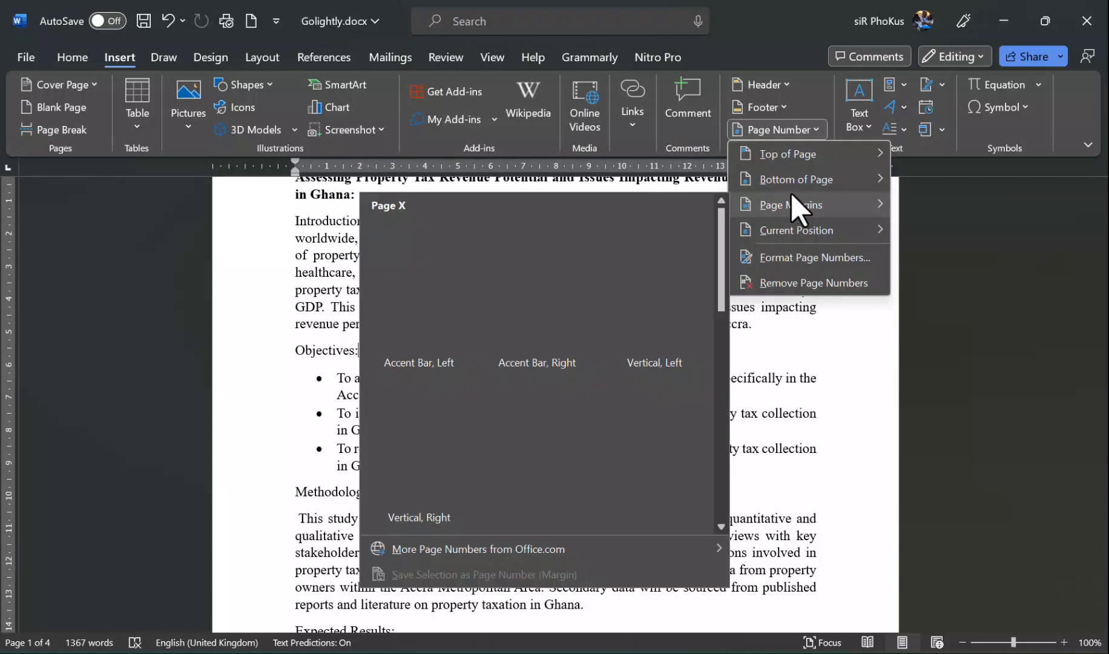
{"action": "mouse_move", "coordinate": [803, 176]}
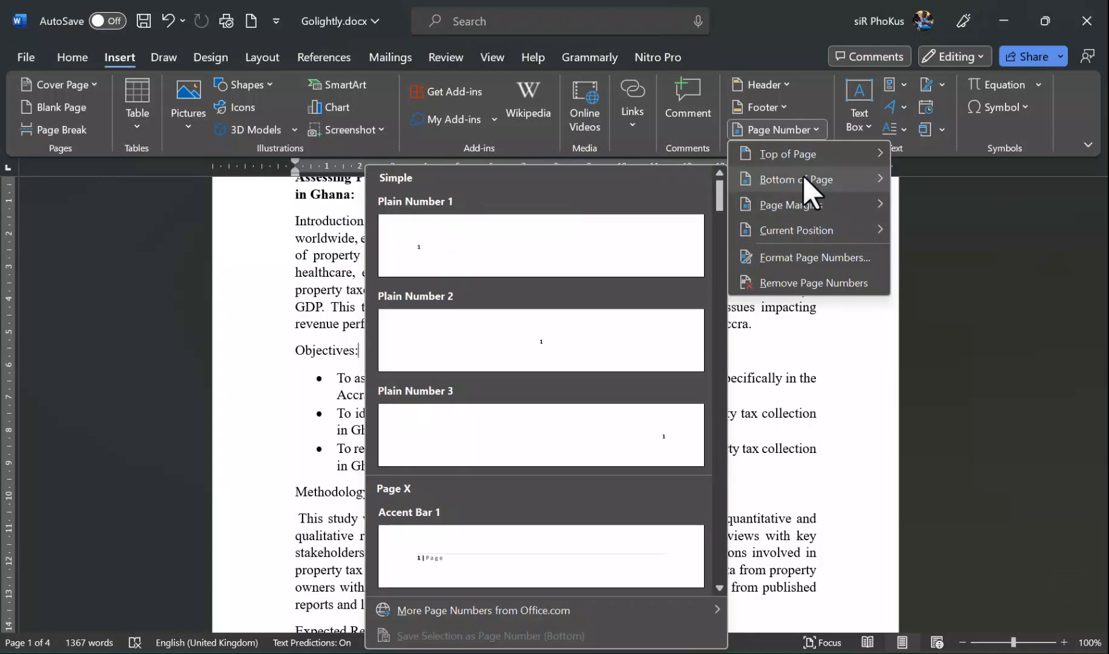
{"action": "left_click", "coordinate": [535, 340]}
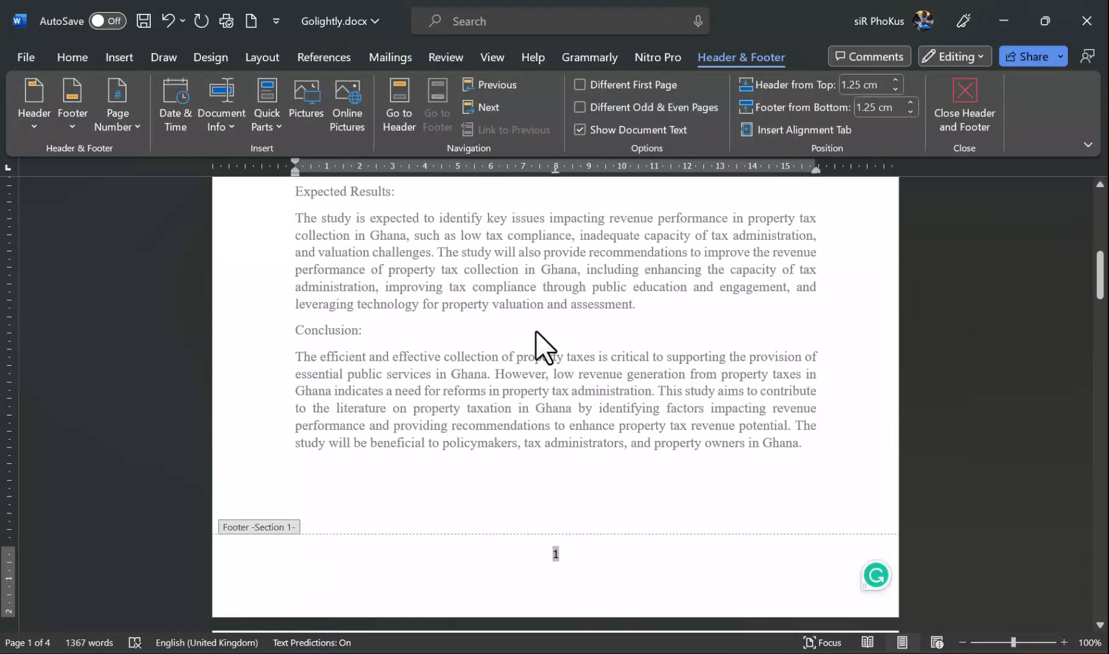
Step: Change the page number format of Section 1 to lowercase Roman numerals (i, ii, iii, ...)
{"action": "scroll", "coordinate": [545, 346], "scroll_direction": "down", "scroll_amount": 15}
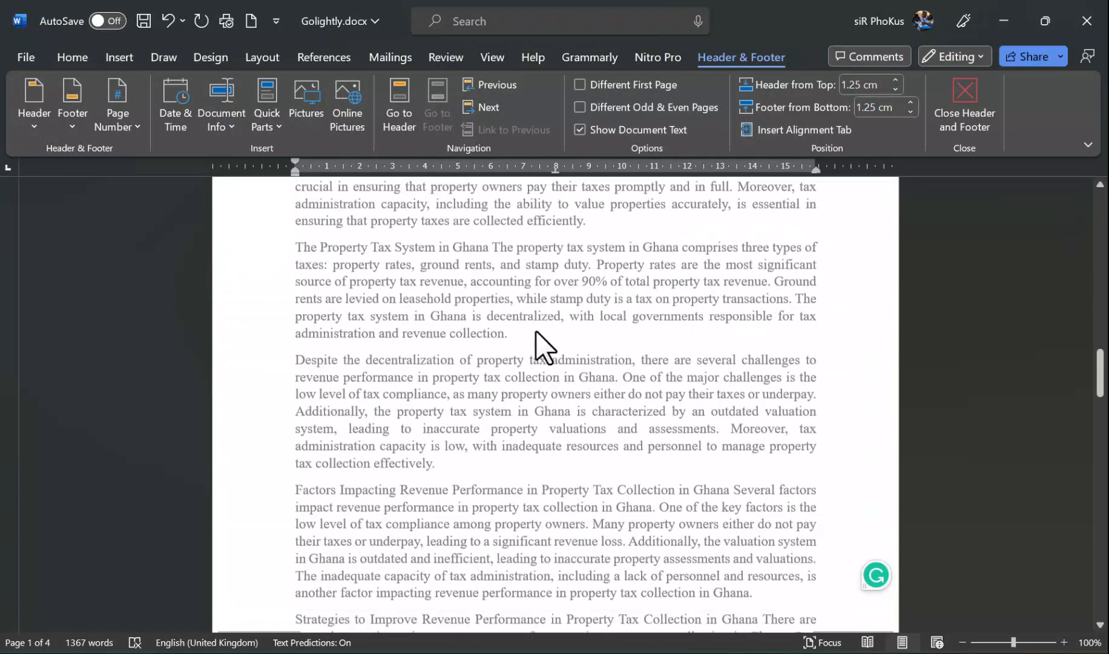
{"action": "scroll", "coordinate": [536, 332], "scroll_direction": "down", "scroll_amount": 15}
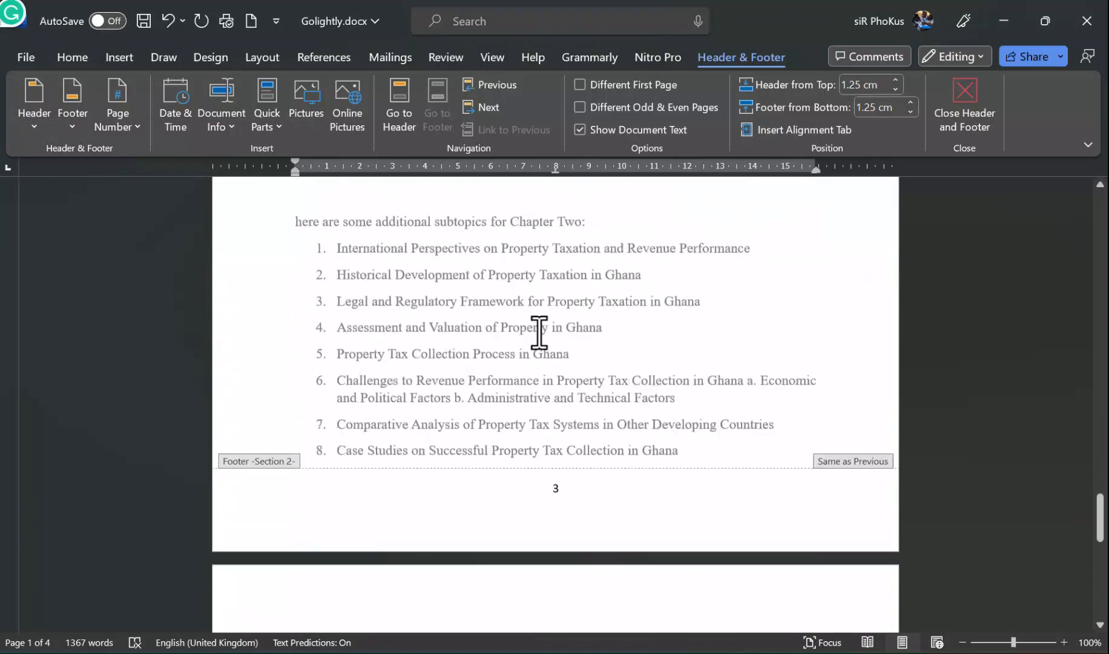
{"action": "scroll", "coordinate": [538, 333], "scroll_direction": "up", "scroll_amount": 20}
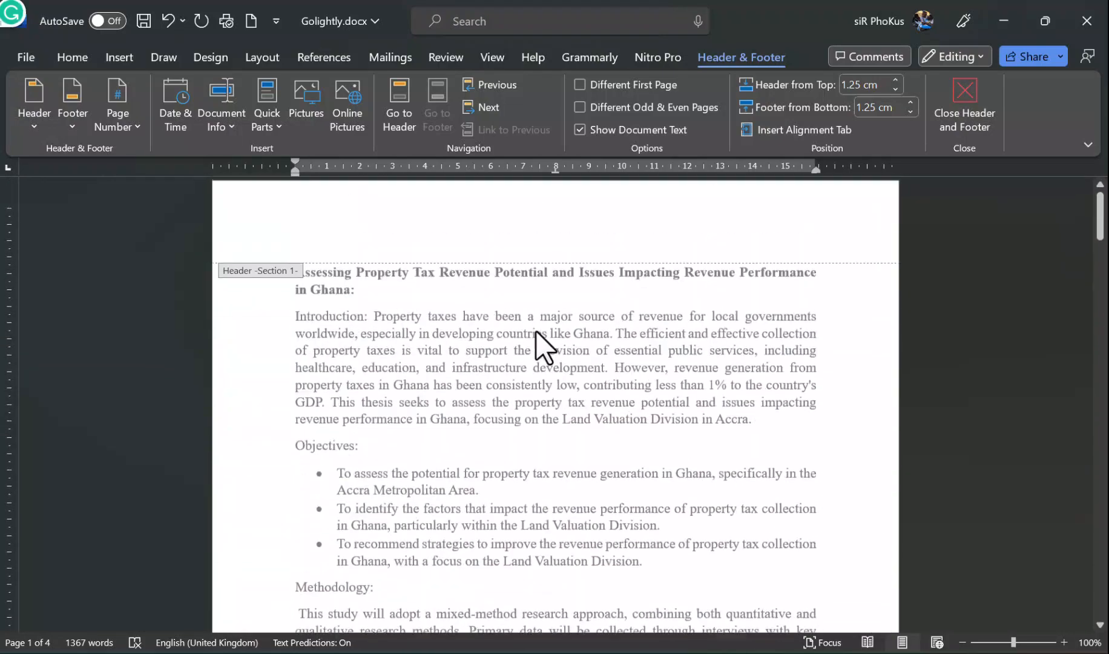
{"action": "scroll", "coordinate": [536, 330], "scroll_direction": "up", "scroll_amount": 1}
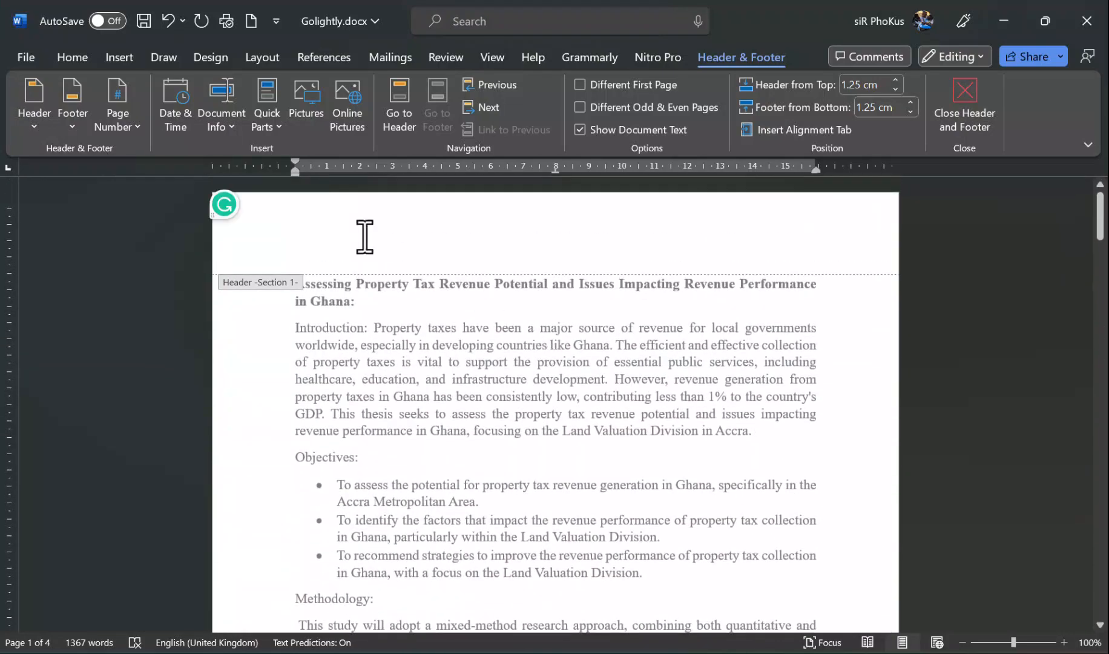
{"action": "left_click", "coordinate": [132, 57]}
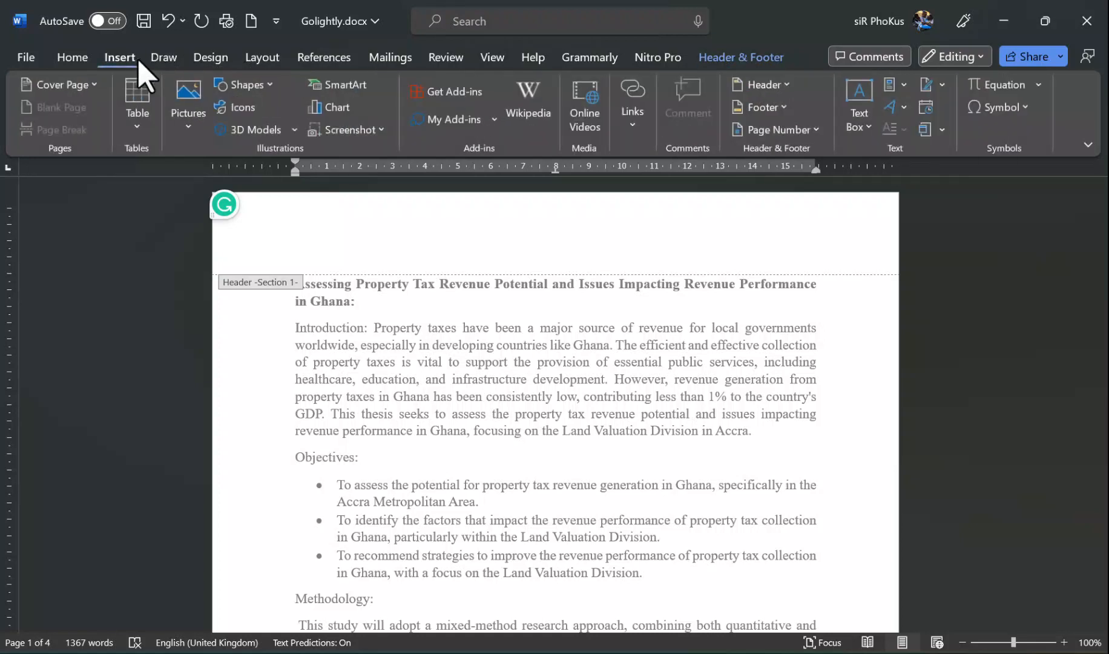
{"action": "left_click", "coordinate": [805, 135]}
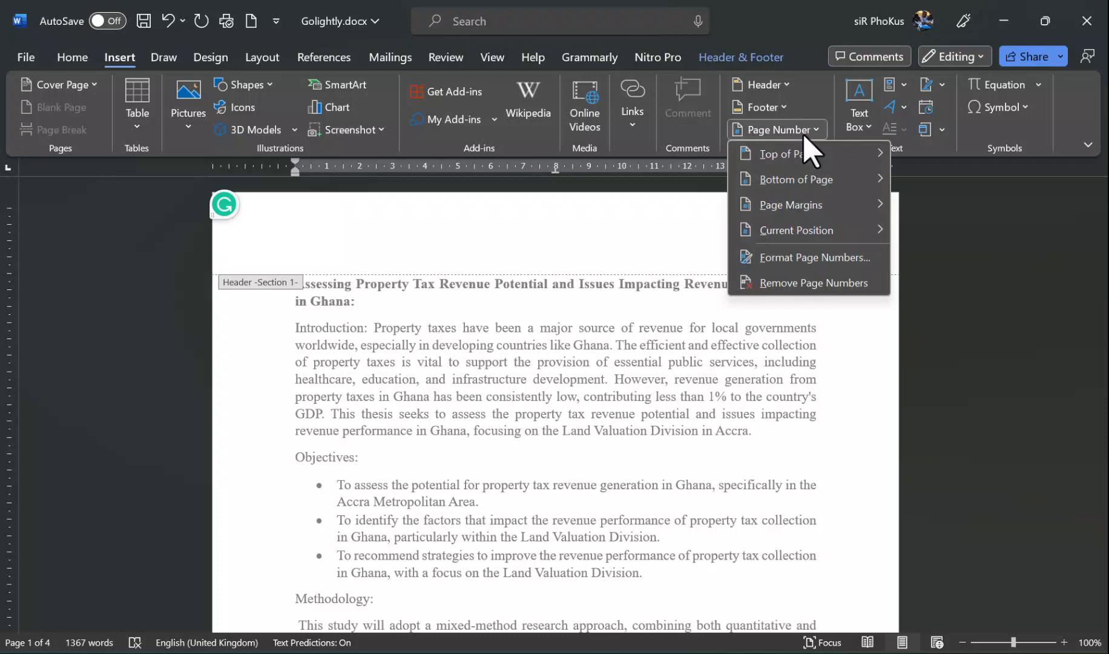
{"action": "left_click", "coordinate": [783, 257]}
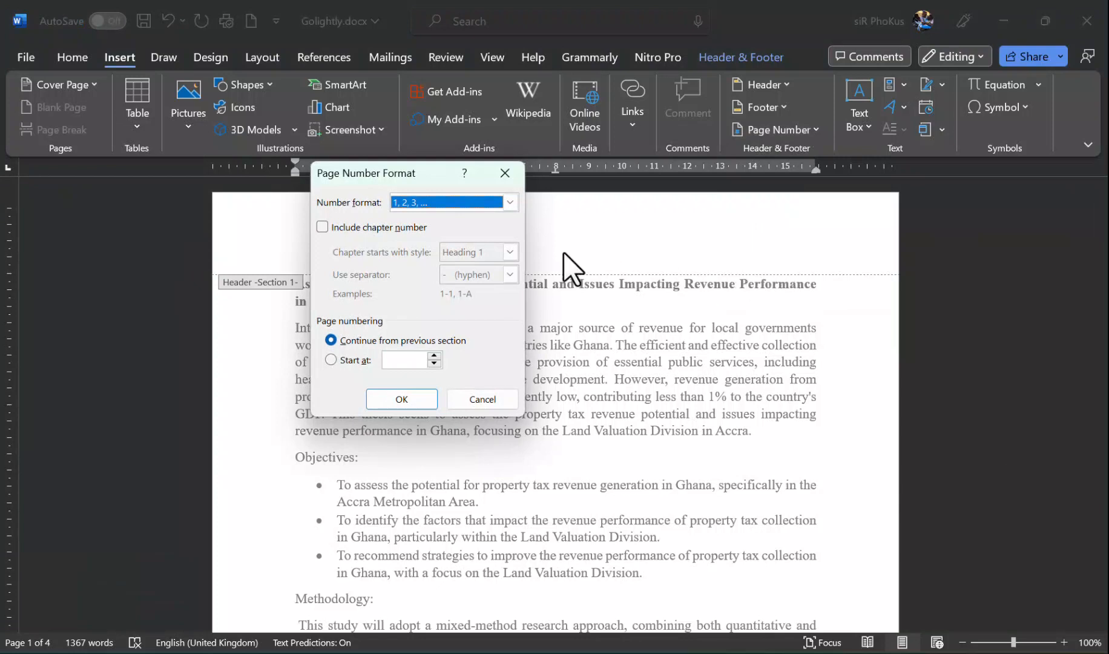
{"action": "left_click", "coordinate": [513, 202]}
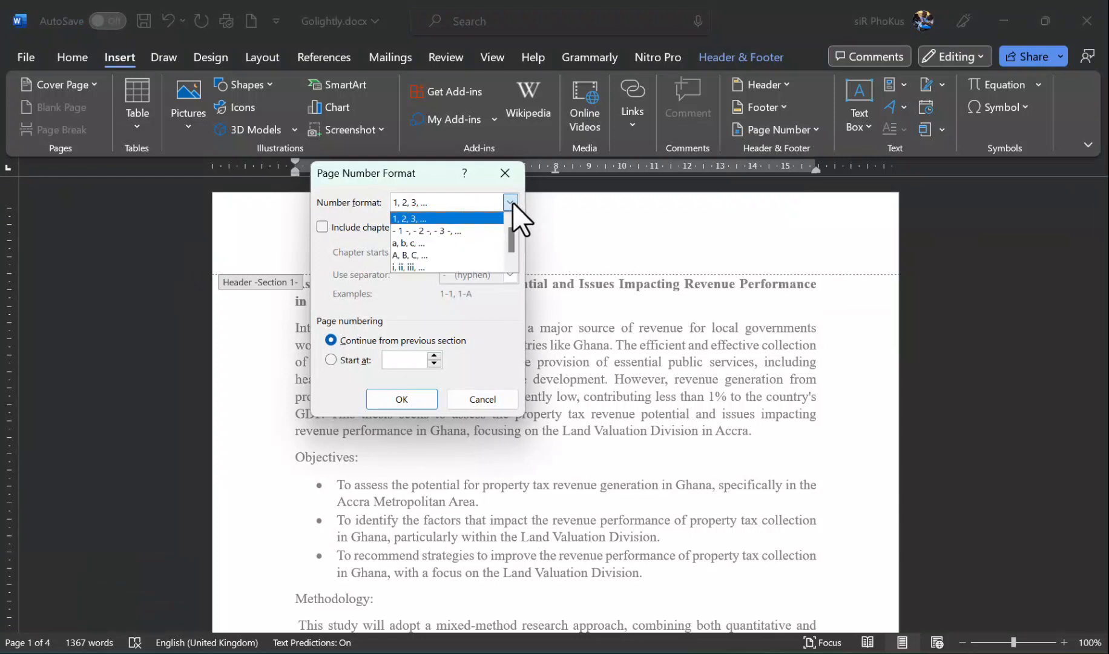
{"action": "left_click", "coordinate": [407, 266]}
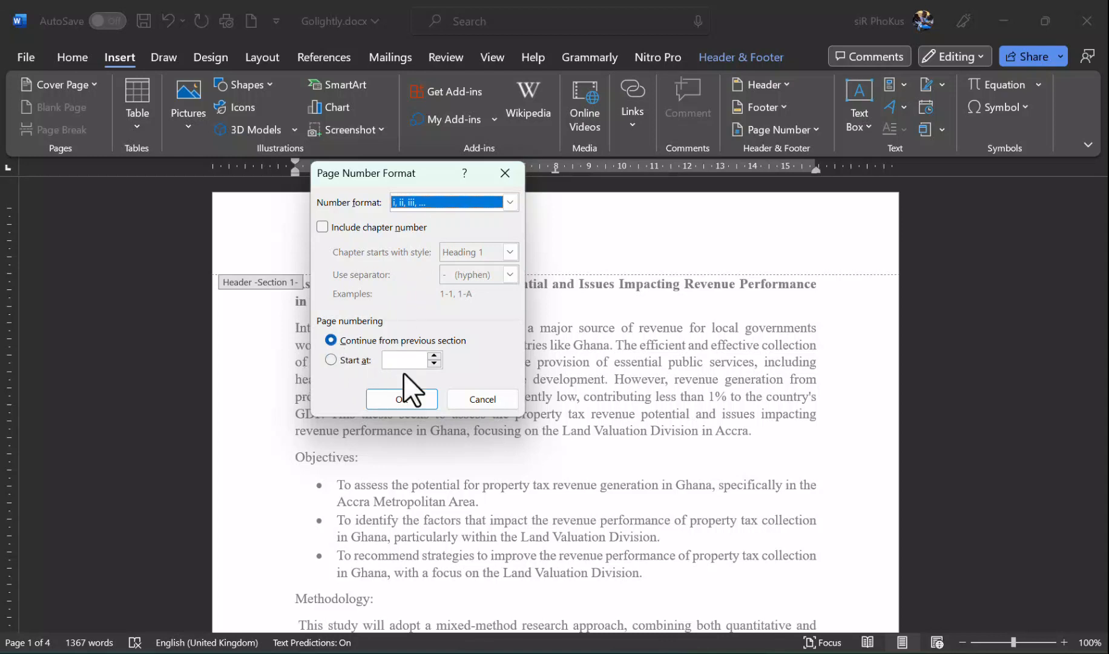
{"action": "left_click", "coordinate": [392, 398]}
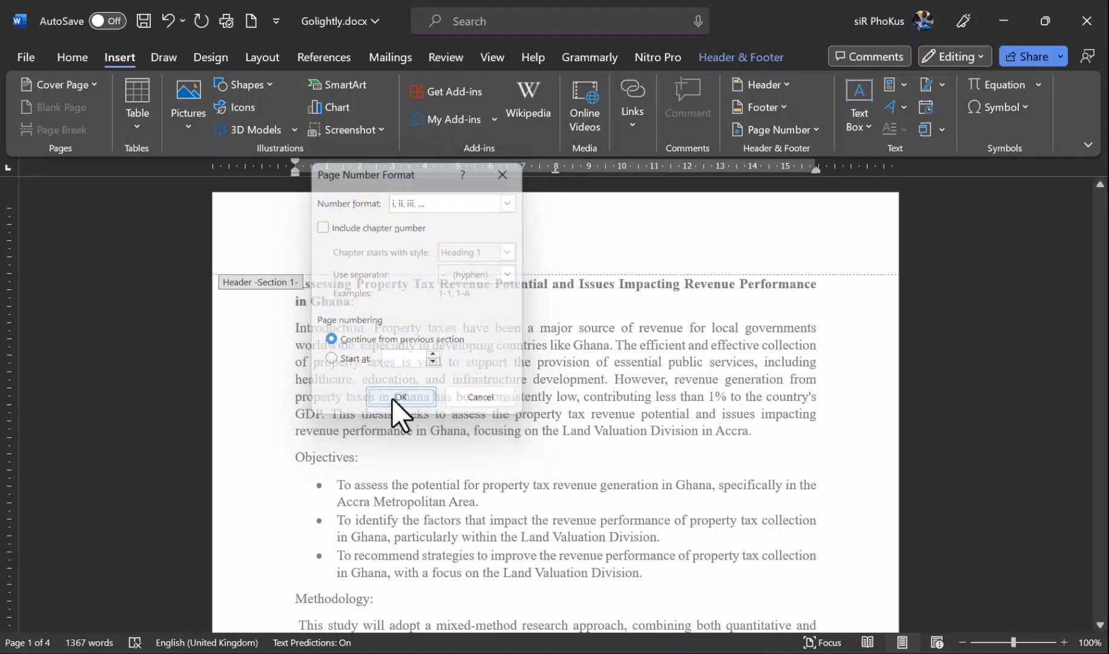
Step: Compare the footer page numbers of Section 1 with those of Section 2, which begins at Chapter Two
{"action": "scroll", "coordinate": [640, 366], "scroll_direction": "up", "scroll_amount": 10}
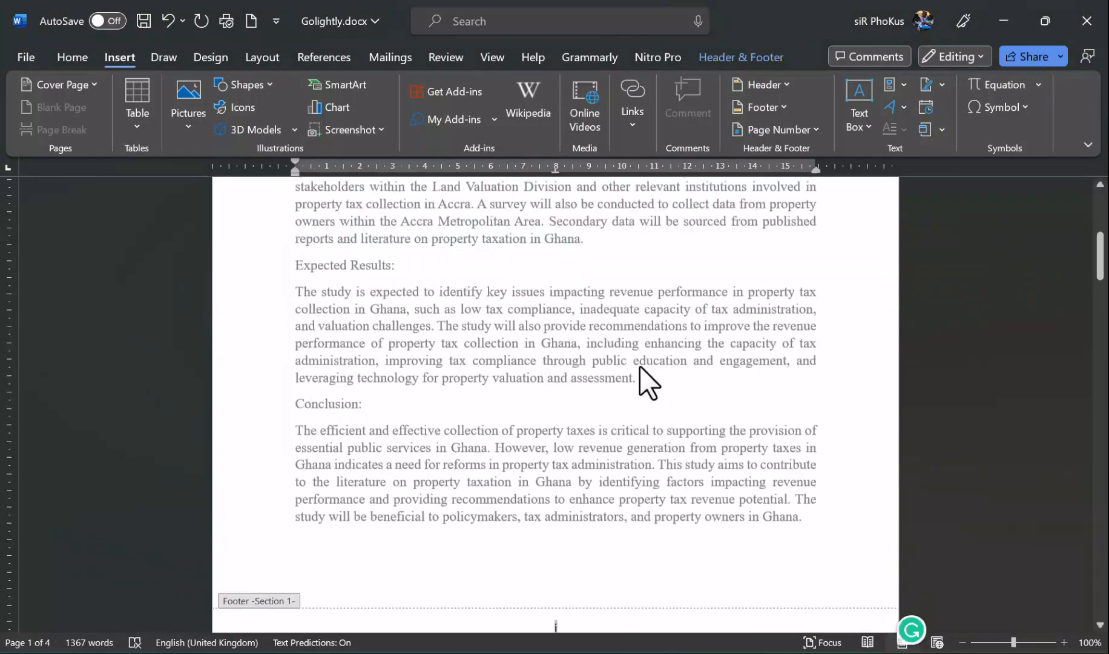
{"action": "scroll", "coordinate": [640, 366], "scroll_direction": "down", "scroll_amount": 10}
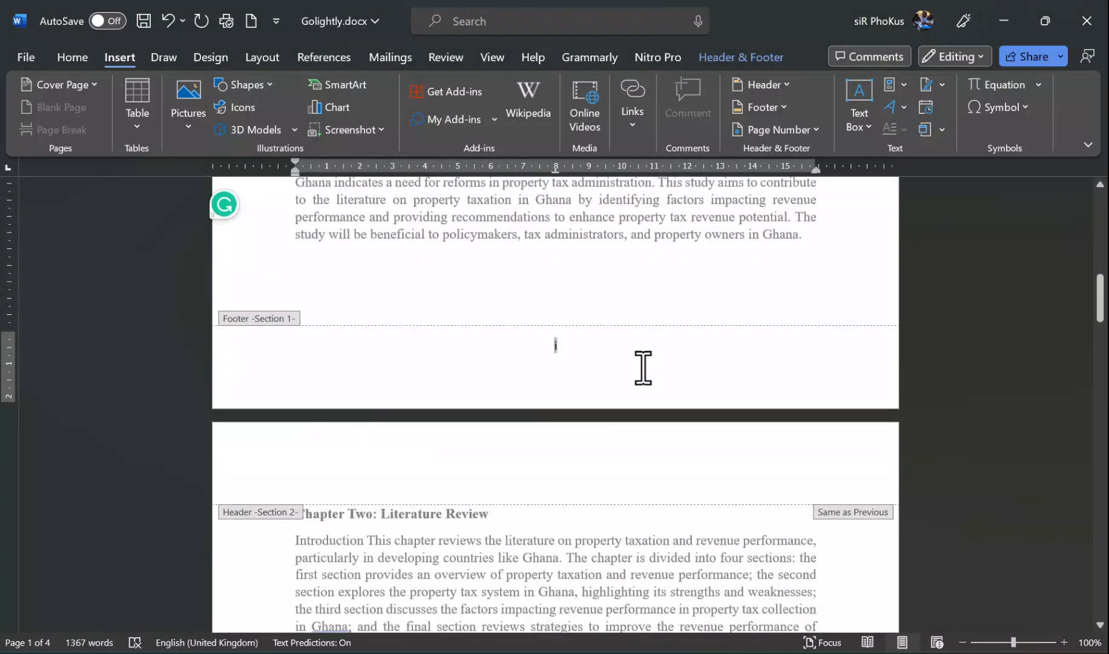
{"action": "scroll", "coordinate": [643, 368], "scroll_direction": "down", "scroll_amount": 10}
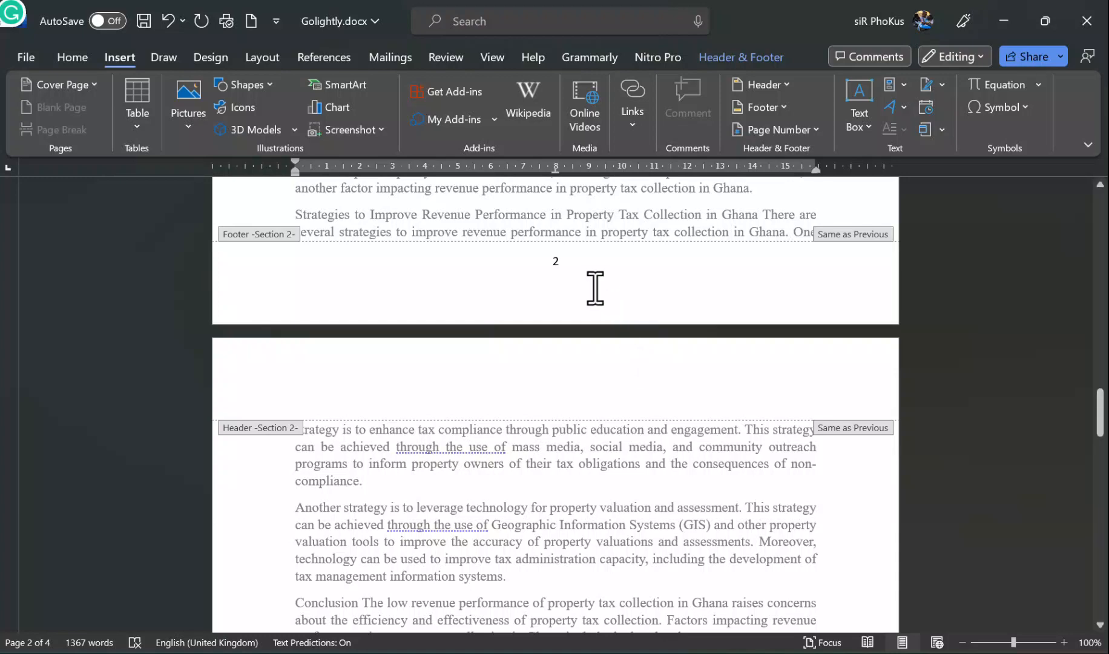
{"action": "scroll", "coordinate": [596, 288], "scroll_direction": "up", "scroll_amount": 5}
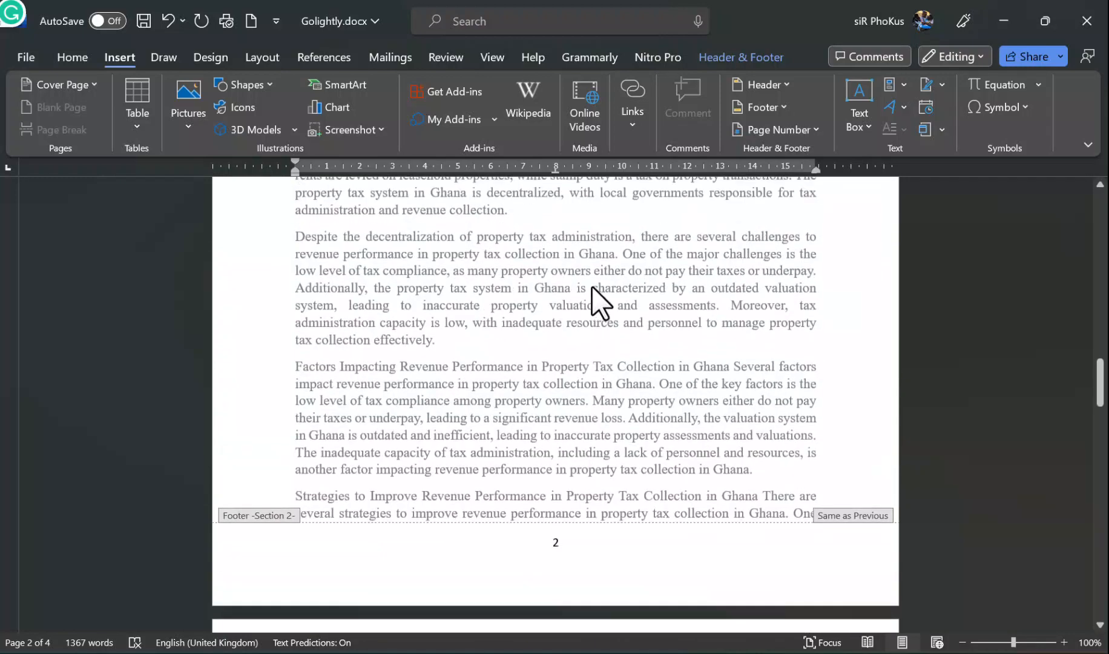
{"action": "scroll", "coordinate": [593, 286], "scroll_direction": "up", "scroll_amount": 15}
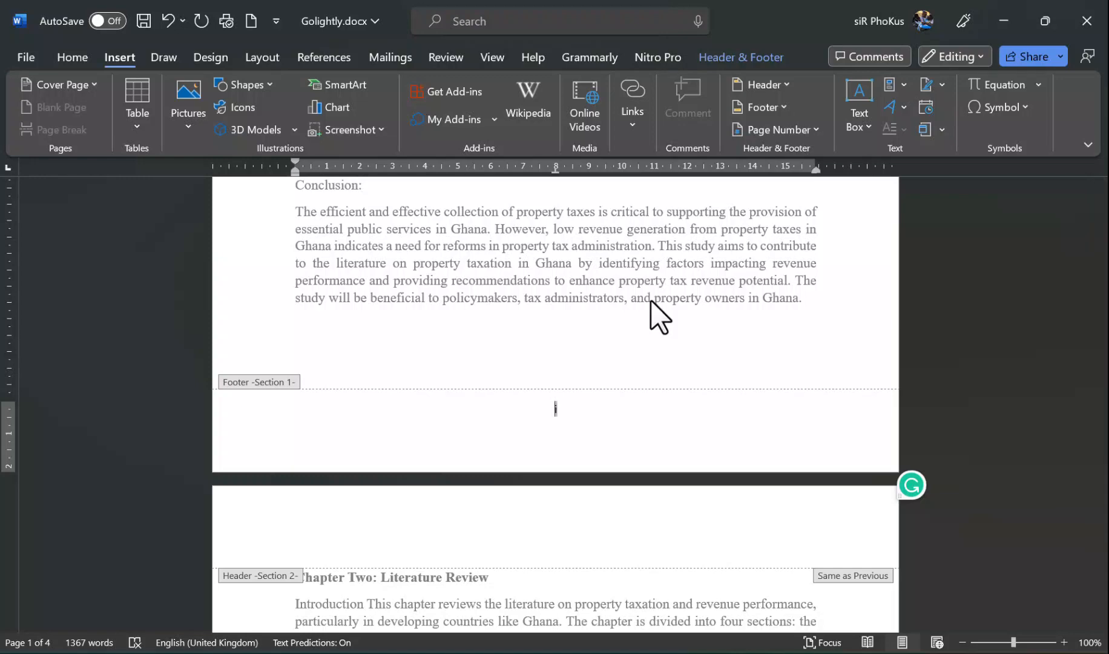
{"action": "scroll", "coordinate": [651, 301], "scroll_direction": "down", "scroll_amount": 10}
{"action": "scroll", "coordinate": [651, 301], "scroll_direction": "down", "scroll_amount": 5}
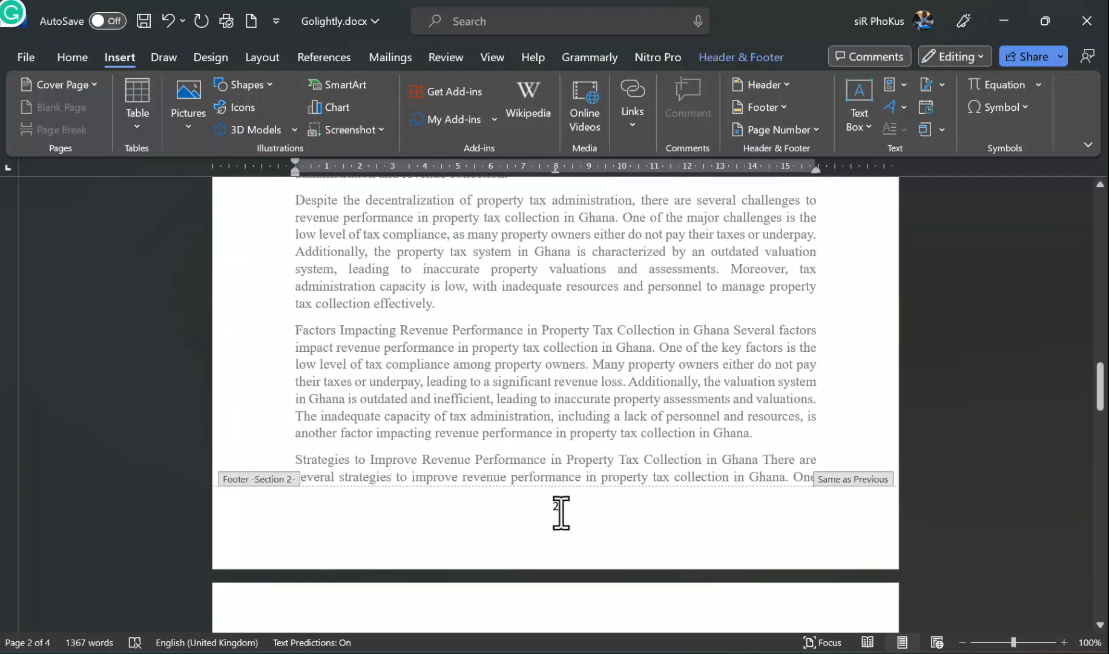
Step: Leave footer editing and set the Chapter Two section's page numbering to start at 1
{"action": "left_click", "coordinate": [603, 418]}
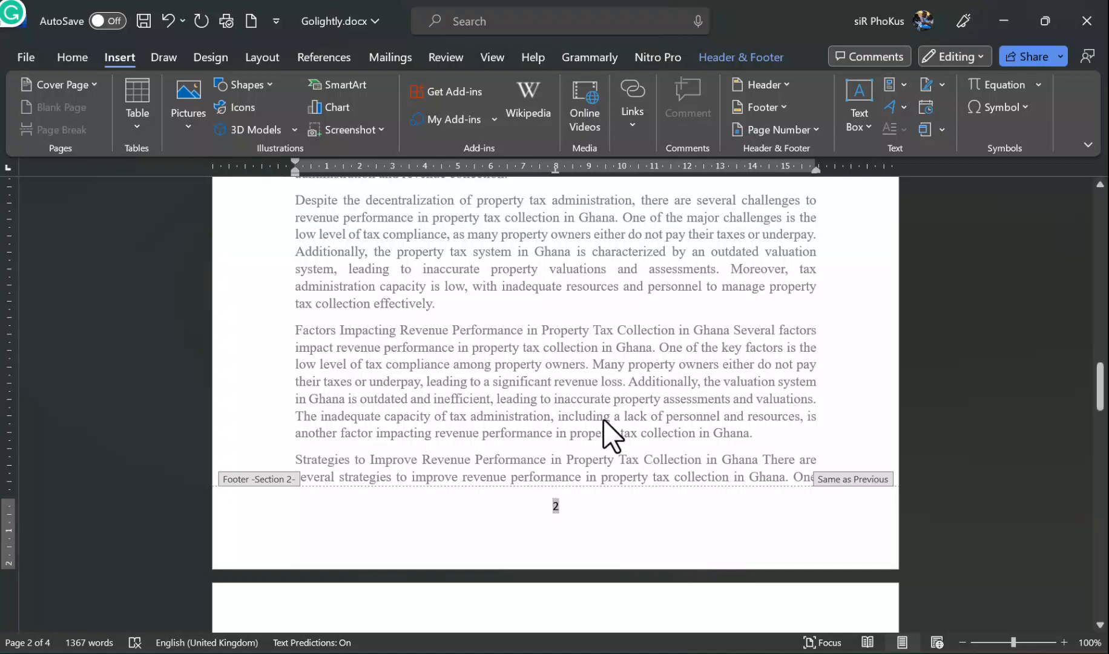
{"action": "double_click", "coordinate": [594, 336]}
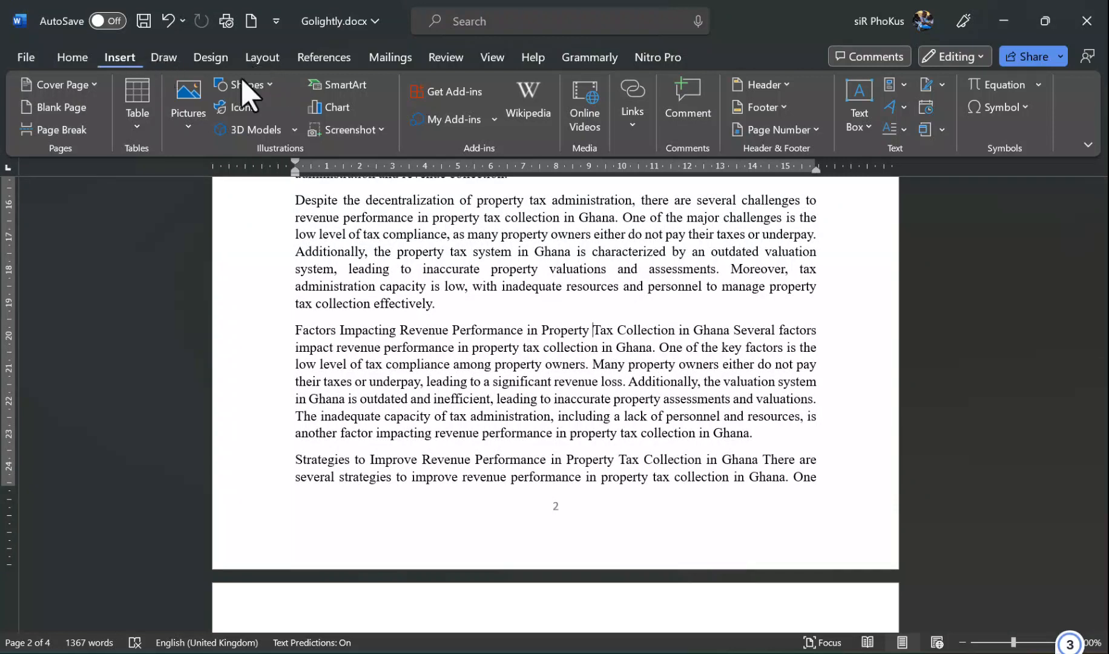
{"action": "left_click", "coordinate": [808, 131]}
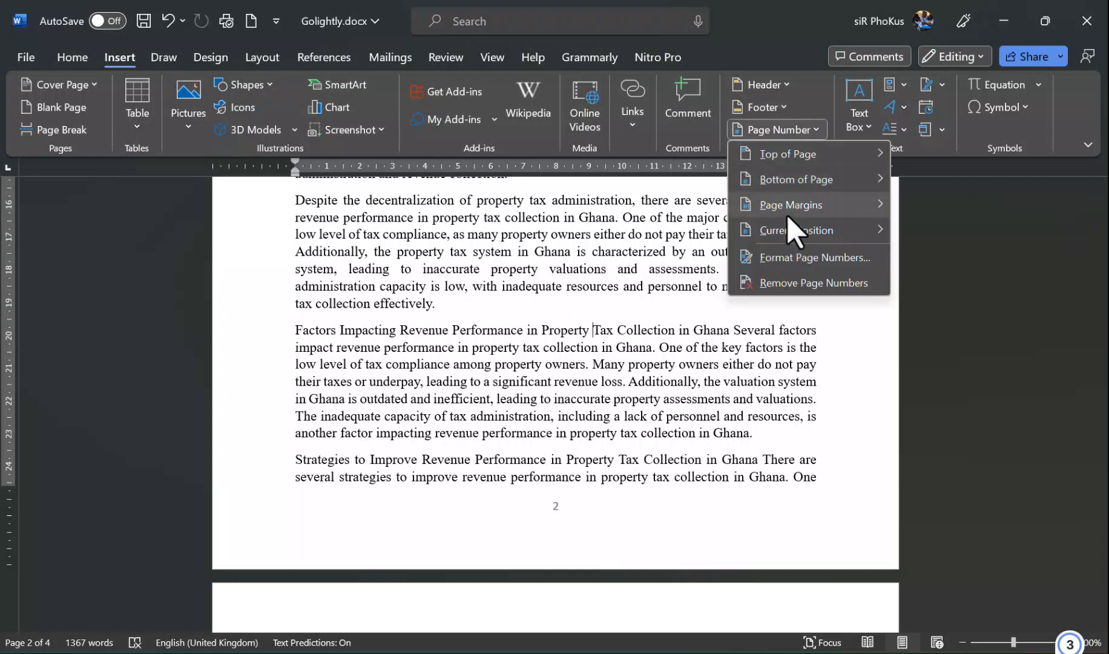
{"action": "left_click", "coordinate": [779, 260]}
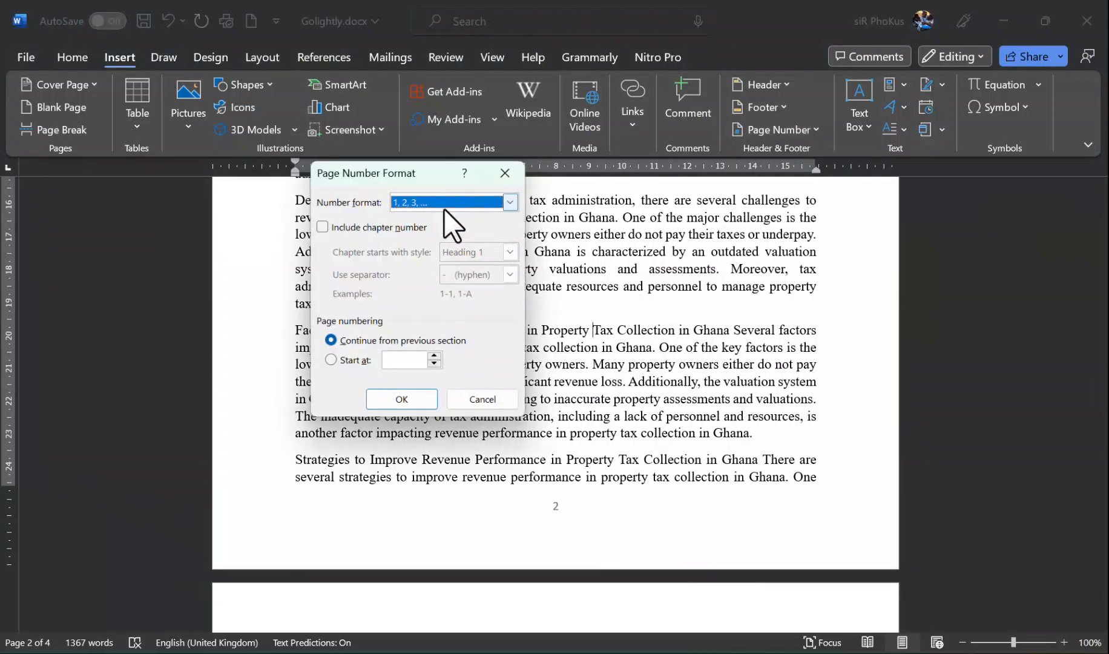
{"action": "left_click", "coordinate": [330, 359]}
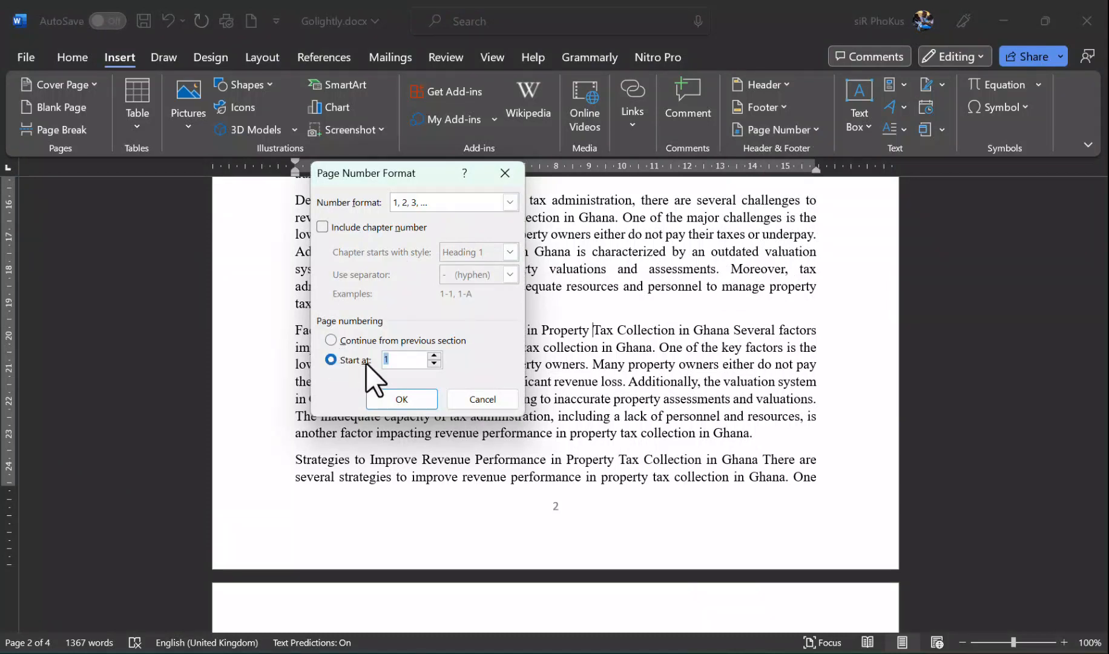
{"action": "left_click", "coordinate": [412, 361]}
{"action": "left_click", "coordinate": [381, 405]}
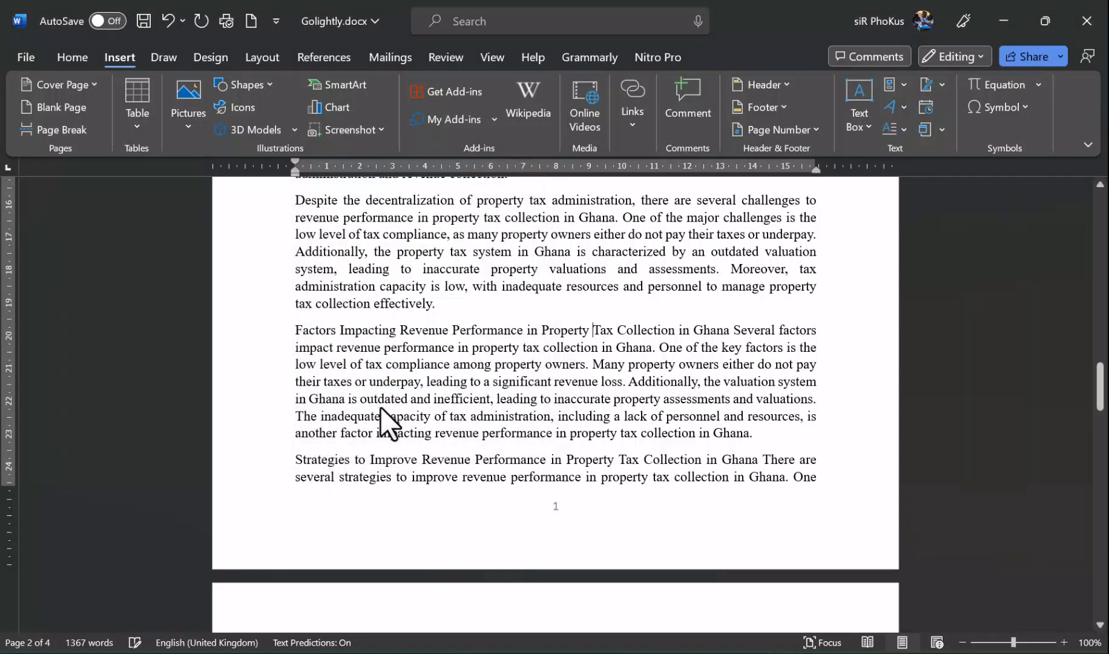
Step: Review the footer page numbers throughout the document, from the first page to the last
{"action": "scroll", "coordinate": [557, 413], "scroll_direction": "up", "scroll_amount": 15}
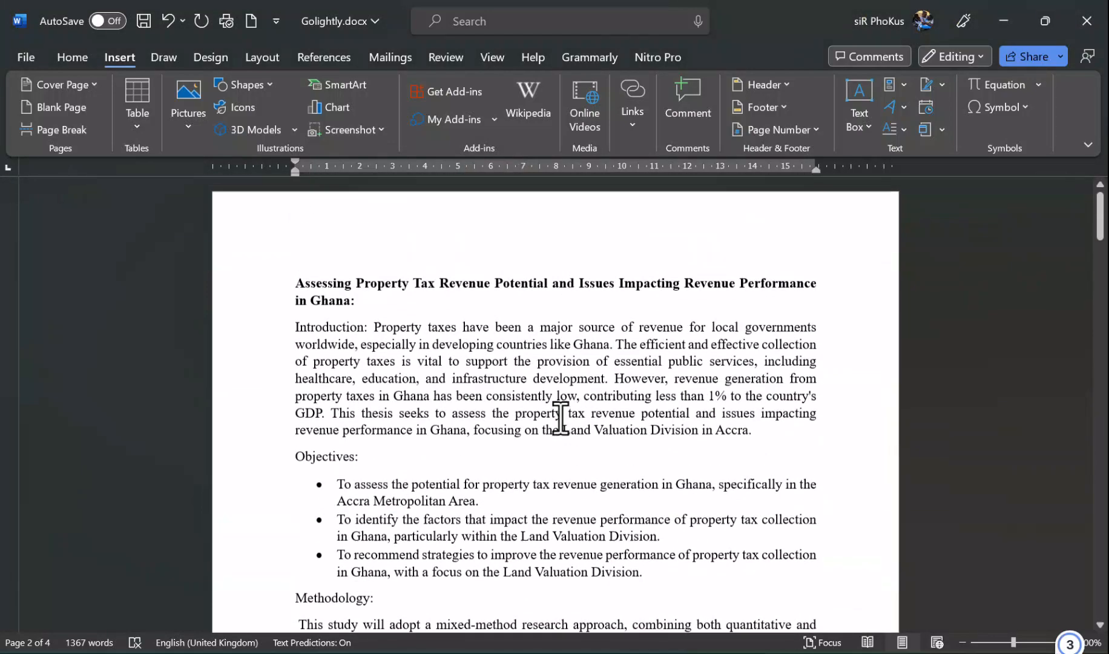
{"action": "scroll", "coordinate": [560, 416], "scroll_direction": "down", "scroll_amount": 5}
{"action": "scroll", "coordinate": [561, 418], "scroll_direction": "down", "scroll_amount": 15}
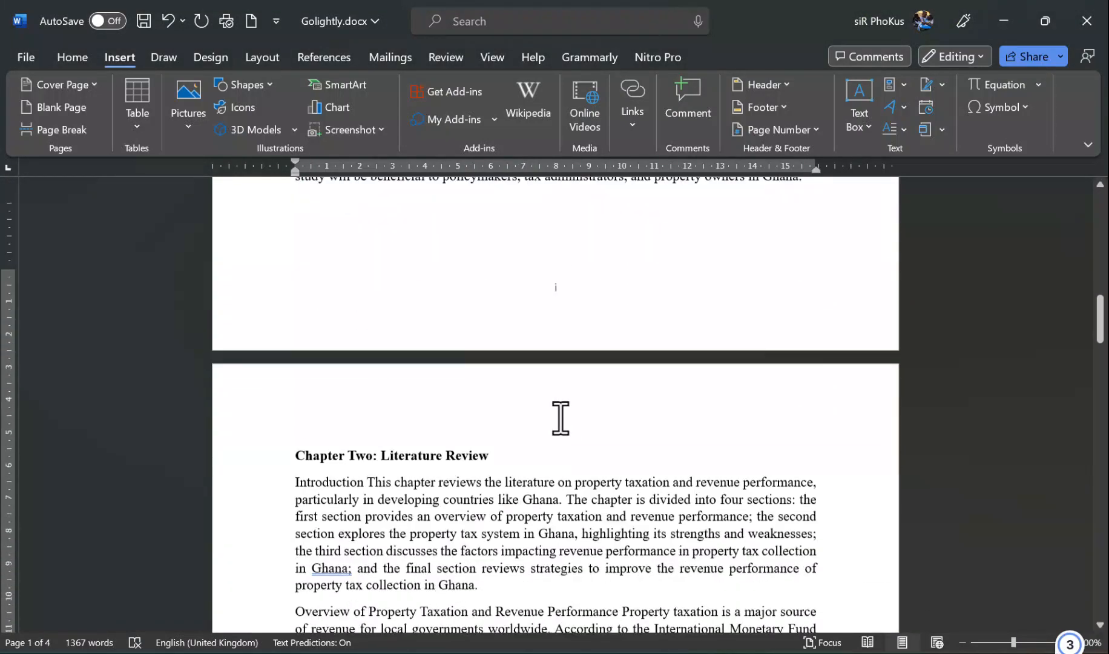
{"action": "scroll", "coordinate": [560, 418], "scroll_direction": "down", "scroll_amount": 10}
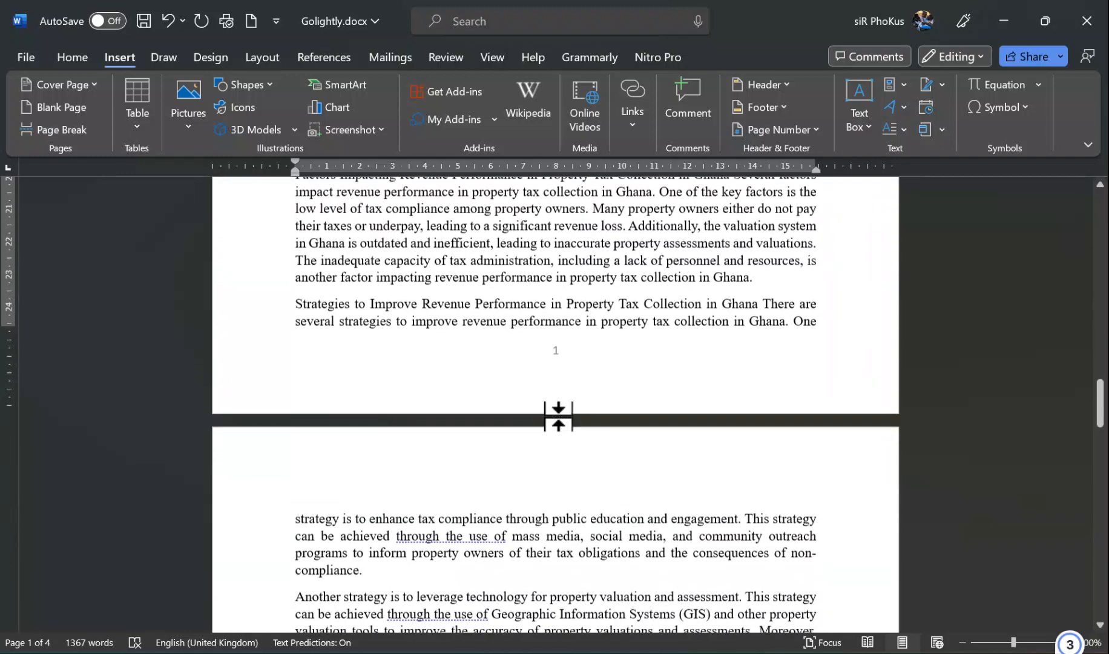
{"action": "scroll", "coordinate": [558, 417], "scroll_direction": "down", "scroll_amount": 10}
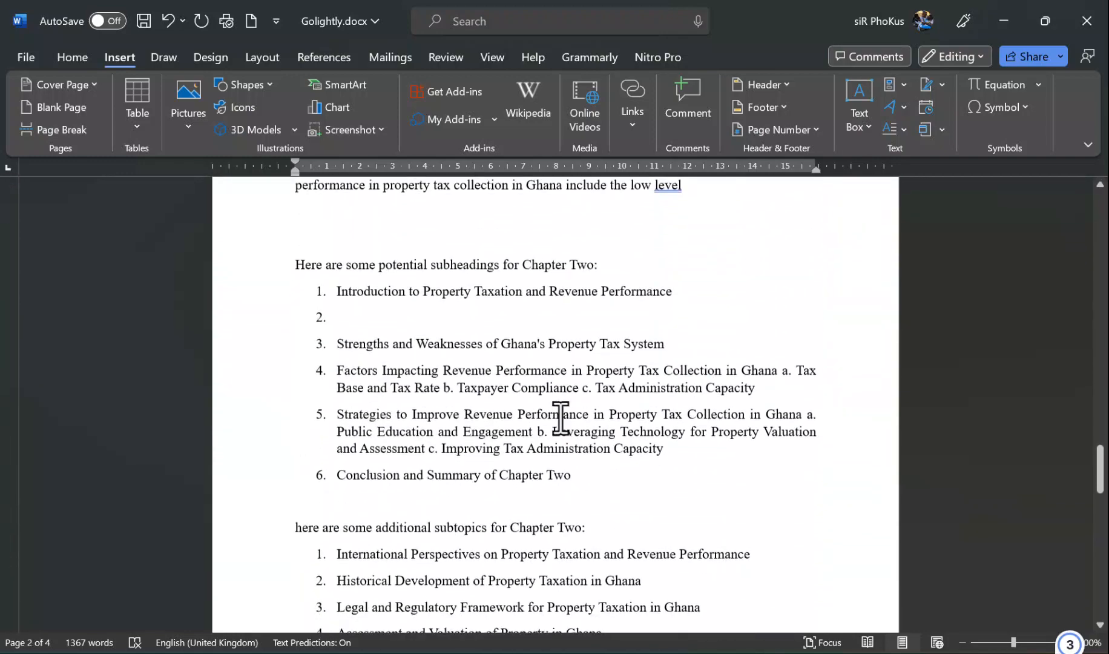
{"action": "scroll", "coordinate": [561, 418], "scroll_direction": "down", "scroll_amount": 12}
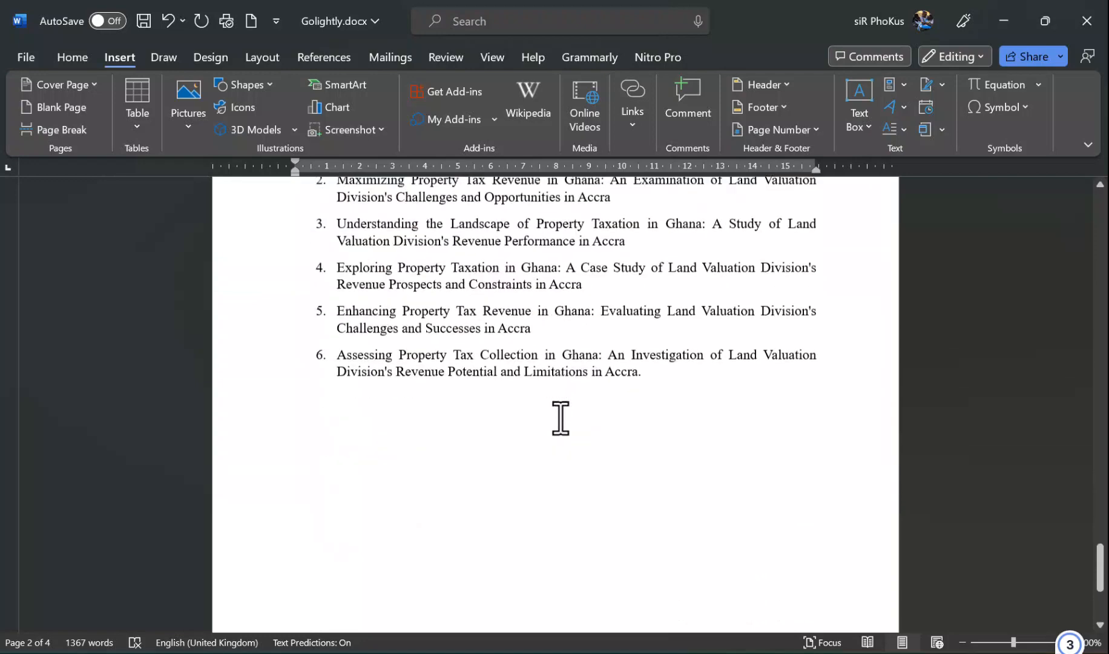
{"action": "scroll", "coordinate": [561, 418], "scroll_direction": "down", "scroll_amount": 2}
{"action": "scroll", "coordinate": [561, 417], "scroll_direction": "up", "scroll_amount": 5}
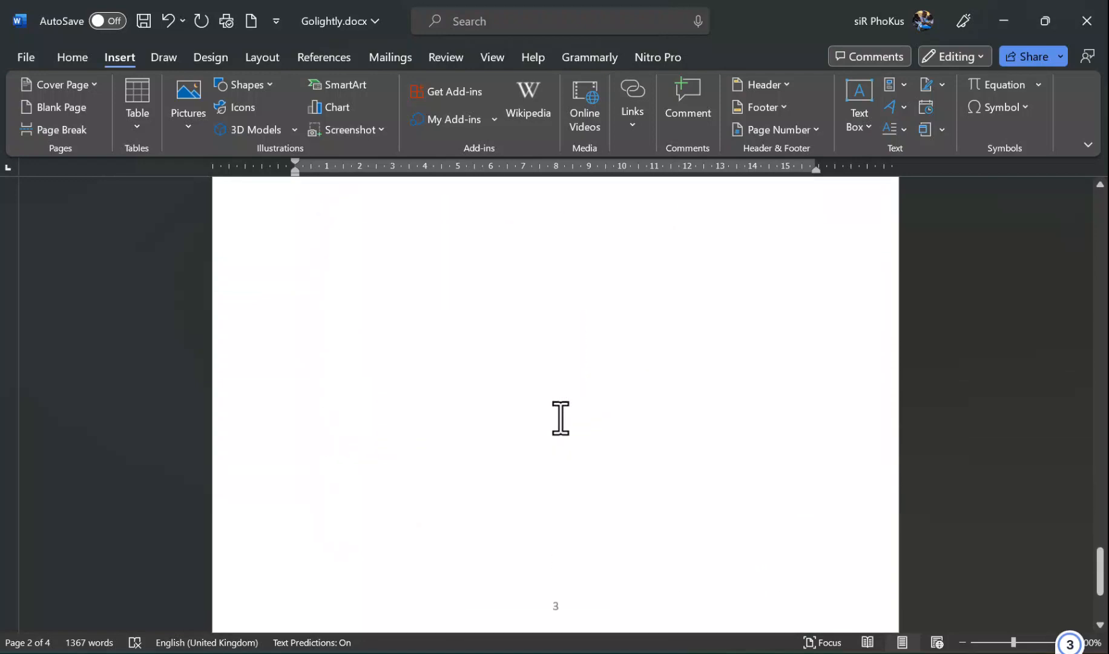
Step: Insert a Next Page section break after the final list item, which ends with "Limitations in Accra."
{"action": "scroll", "coordinate": [561, 418], "scroll_direction": "up", "scroll_amount": 8}
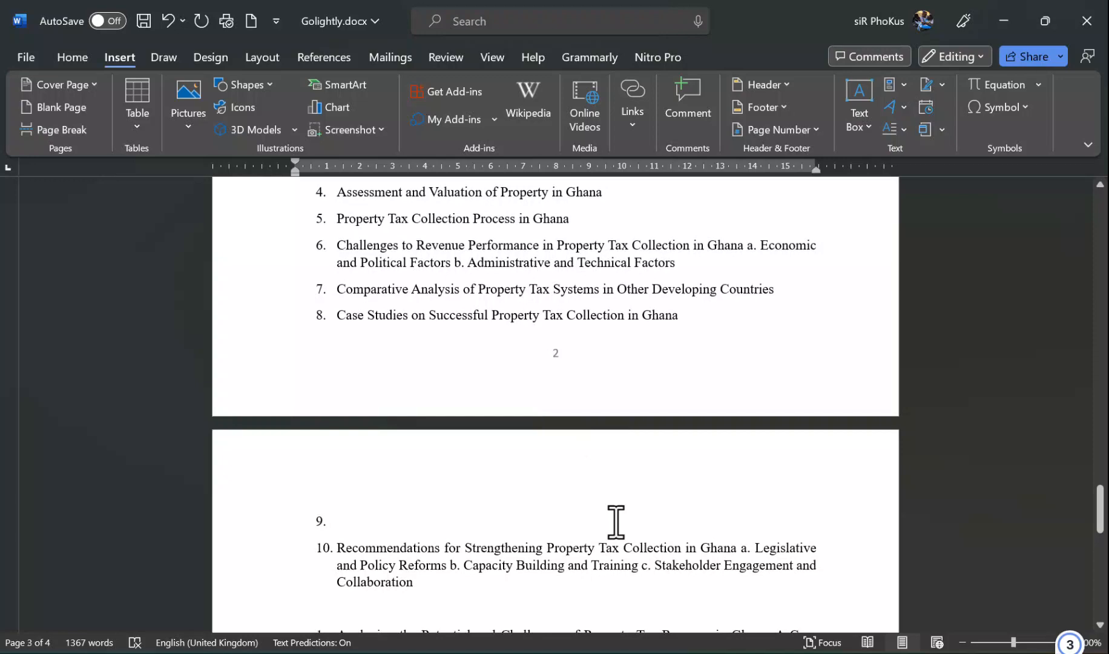
{"action": "scroll", "coordinate": [612, 500], "scroll_direction": "down", "scroll_amount": 10}
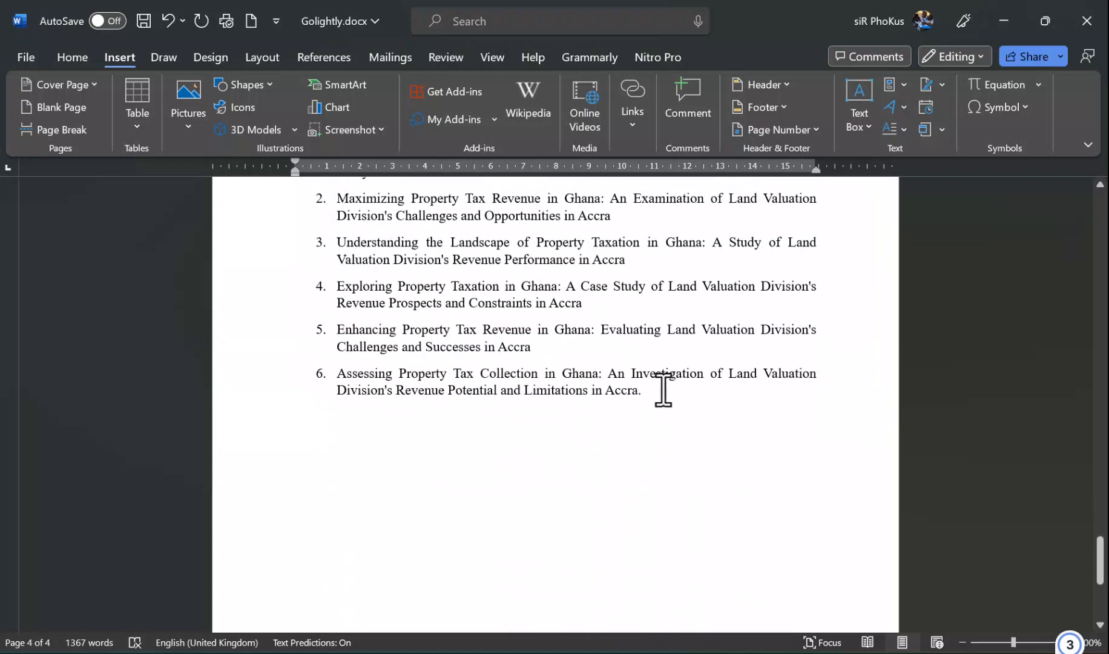
{"action": "left_click", "coordinate": [663, 390]}
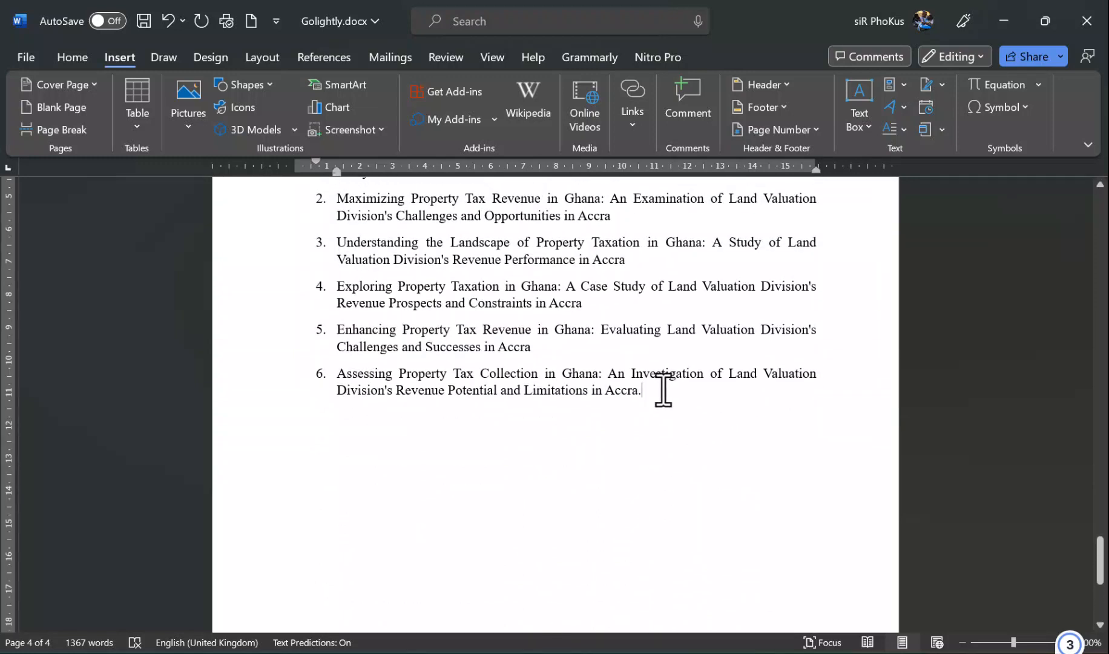
{"action": "left_click", "coordinate": [275, 63]}
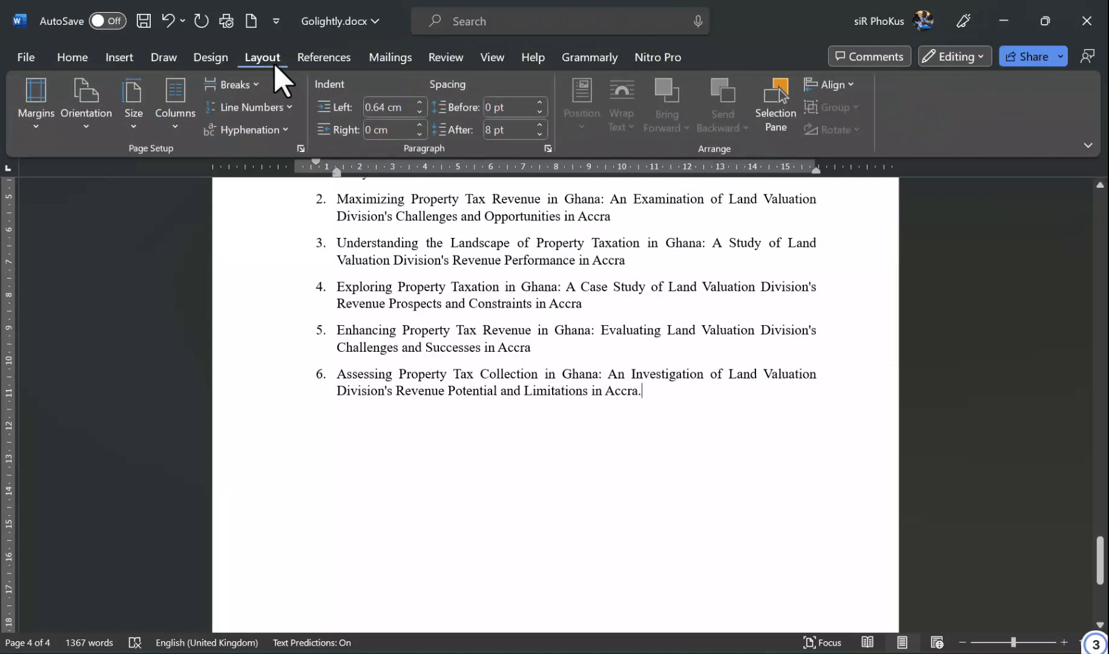
{"action": "left_click", "coordinate": [253, 83]}
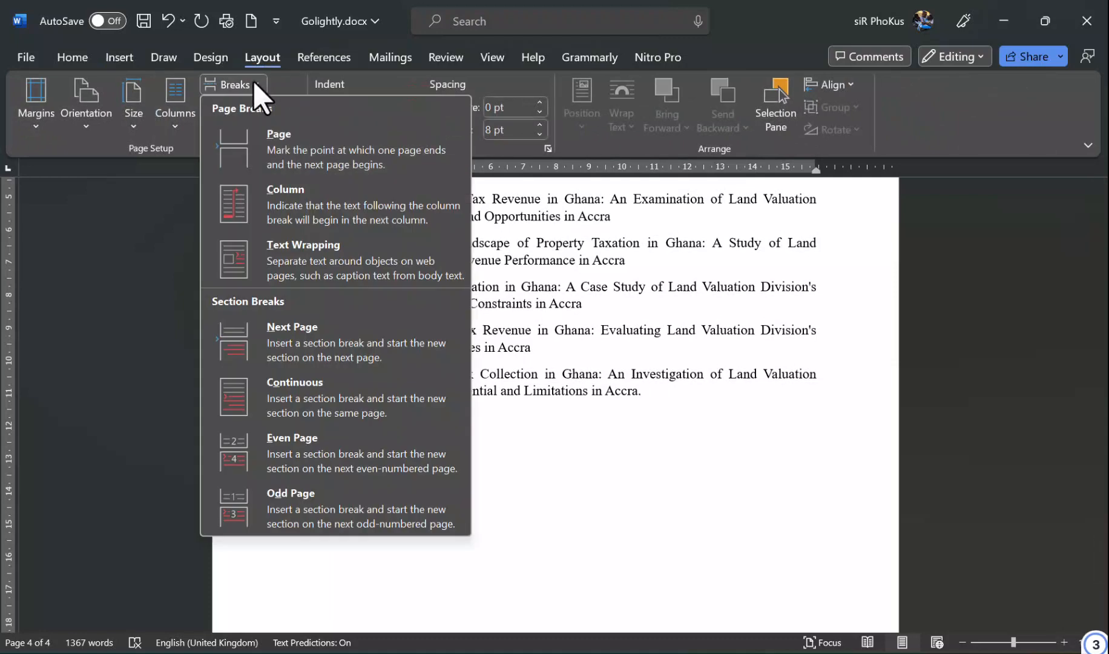
{"action": "left_click", "coordinate": [287, 335]}
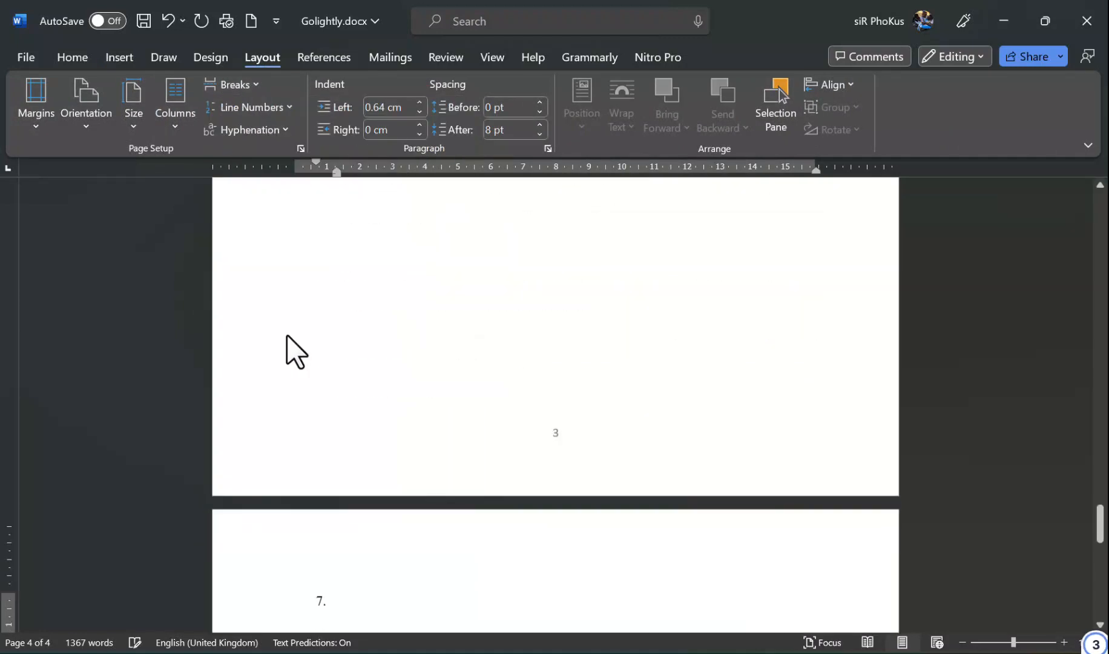
Step: Choose the a, b, c, ... page number format for the section that holds the last numbered list of titles
{"action": "scroll", "coordinate": [287, 335], "scroll_direction": "down", "scroll_amount": 10}
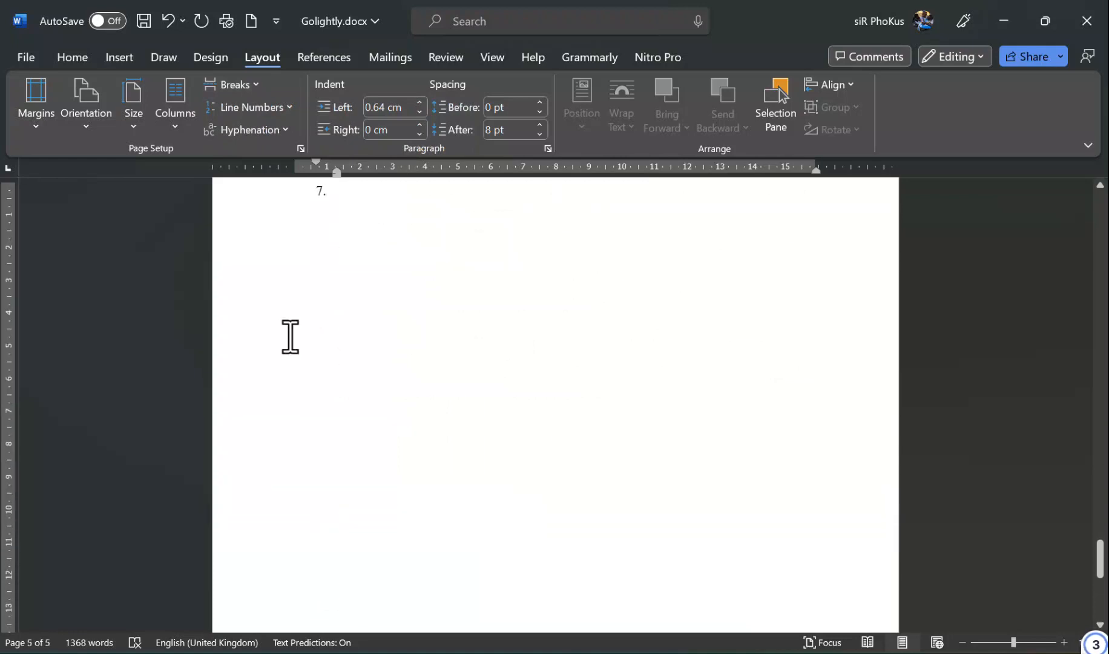
{"action": "scroll", "coordinate": [291, 337], "scroll_direction": "up", "scroll_amount": 15}
{"action": "scroll", "coordinate": [291, 337], "scroll_direction": "up", "scroll_amount": 4}
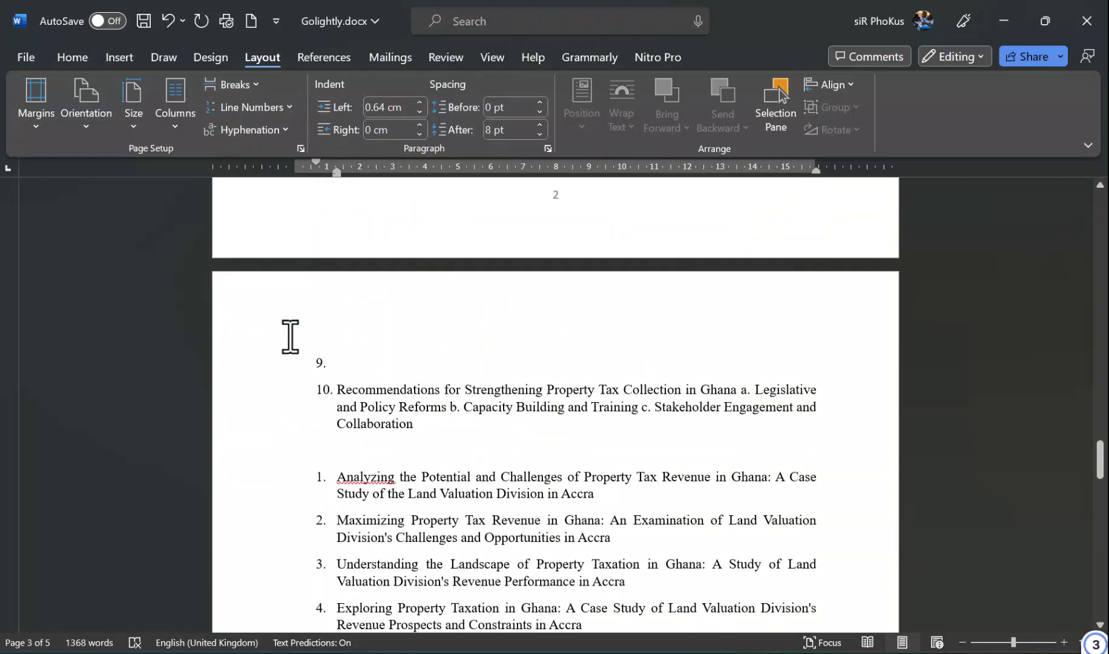
{"action": "scroll", "coordinate": [290, 336], "scroll_direction": "down", "scroll_amount": 4}
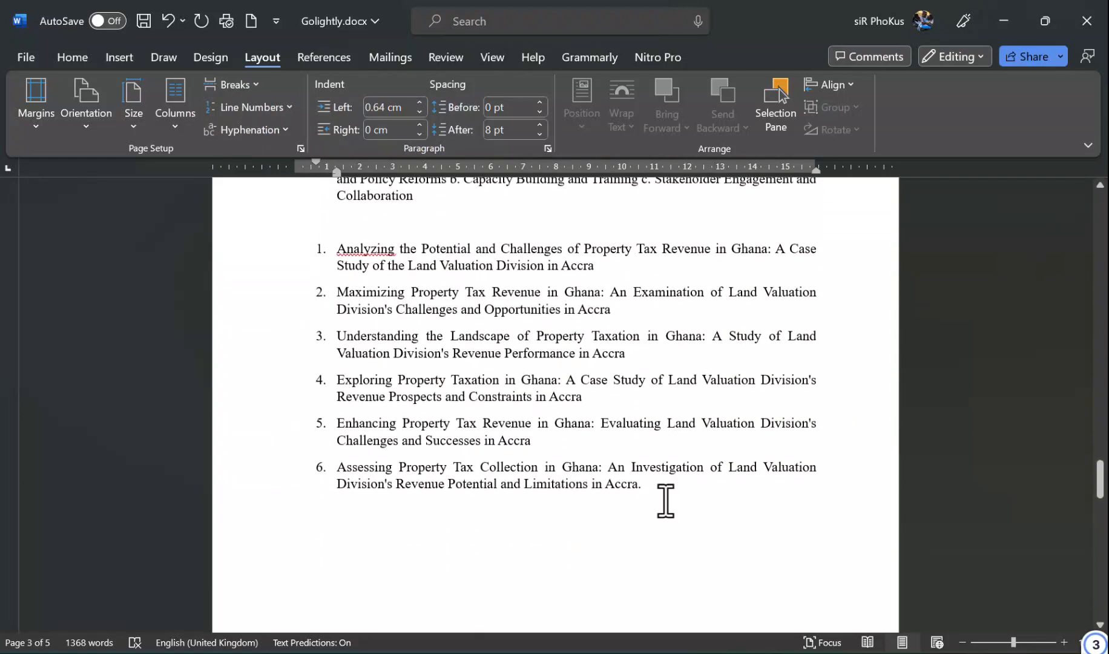
{"action": "scroll", "coordinate": [666, 500], "scroll_direction": "down", "scroll_amount": 6}
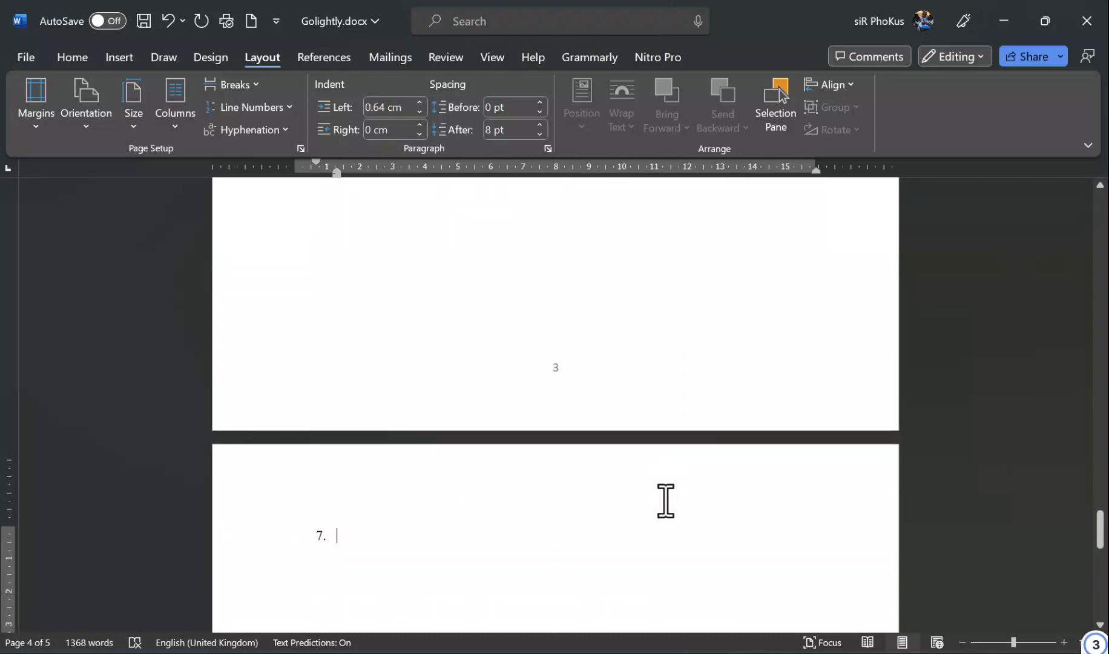
{"action": "left_click", "coordinate": [604, 296]}
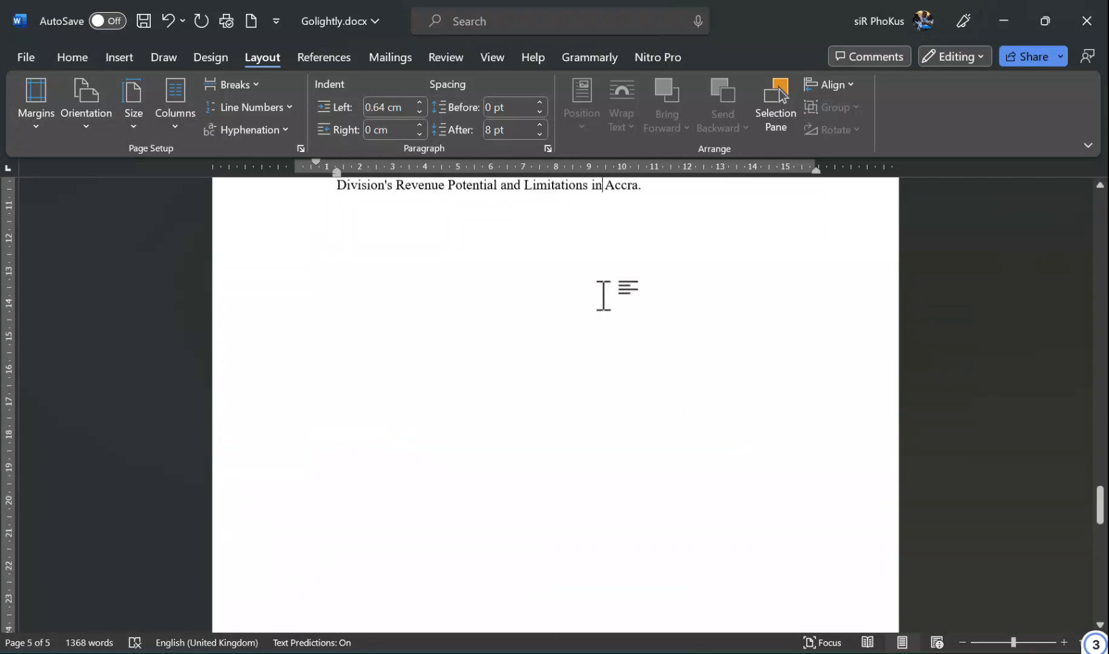
{"action": "key", "text": "Up"}
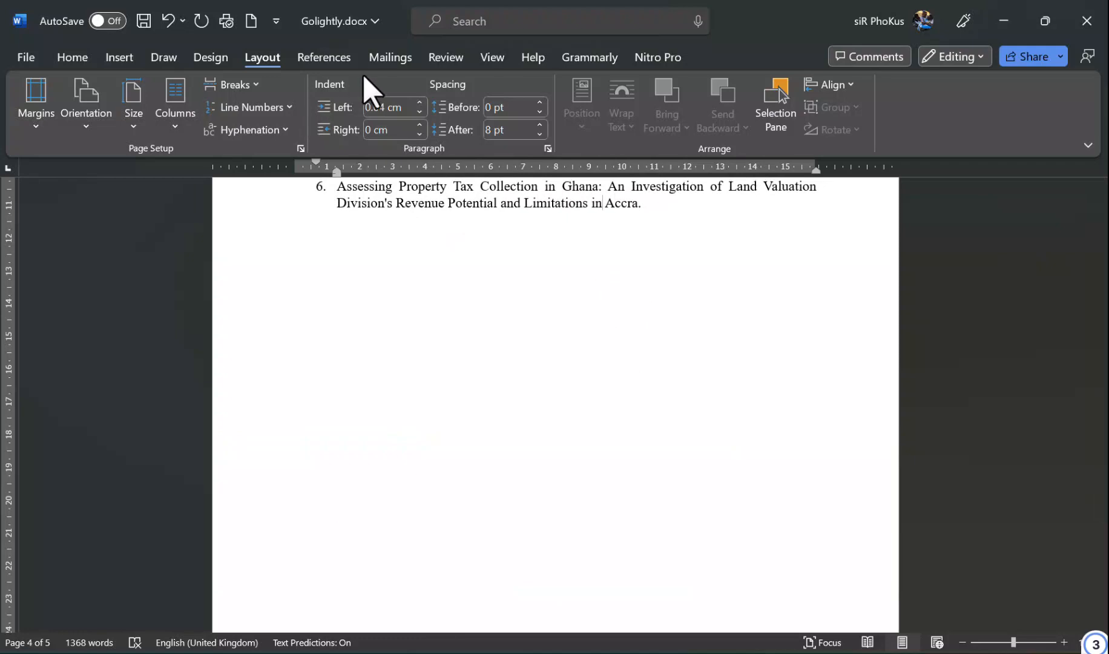
{"action": "left_click", "coordinate": [120, 56]}
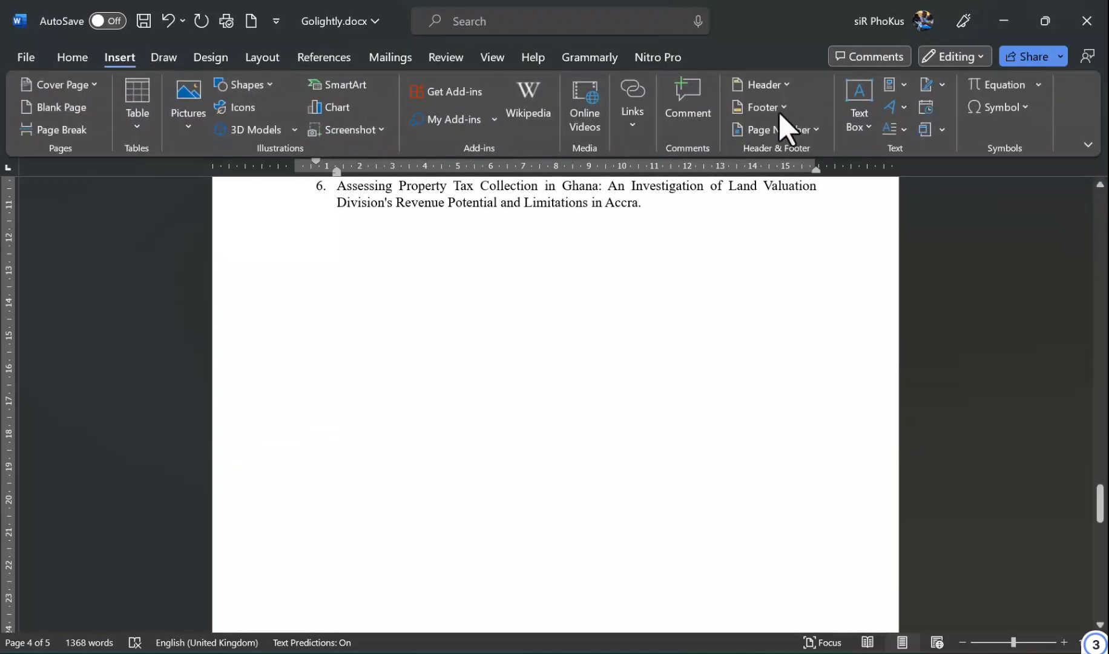
{"action": "left_click", "coordinate": [801, 124]}
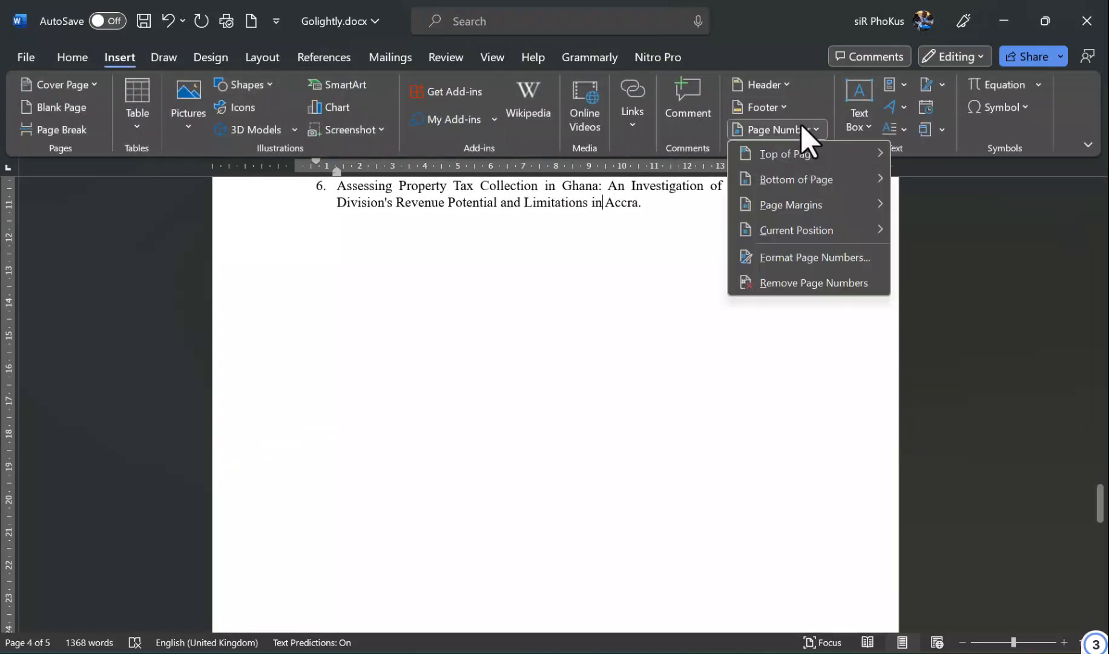
{"action": "left_click", "coordinate": [772, 258]}
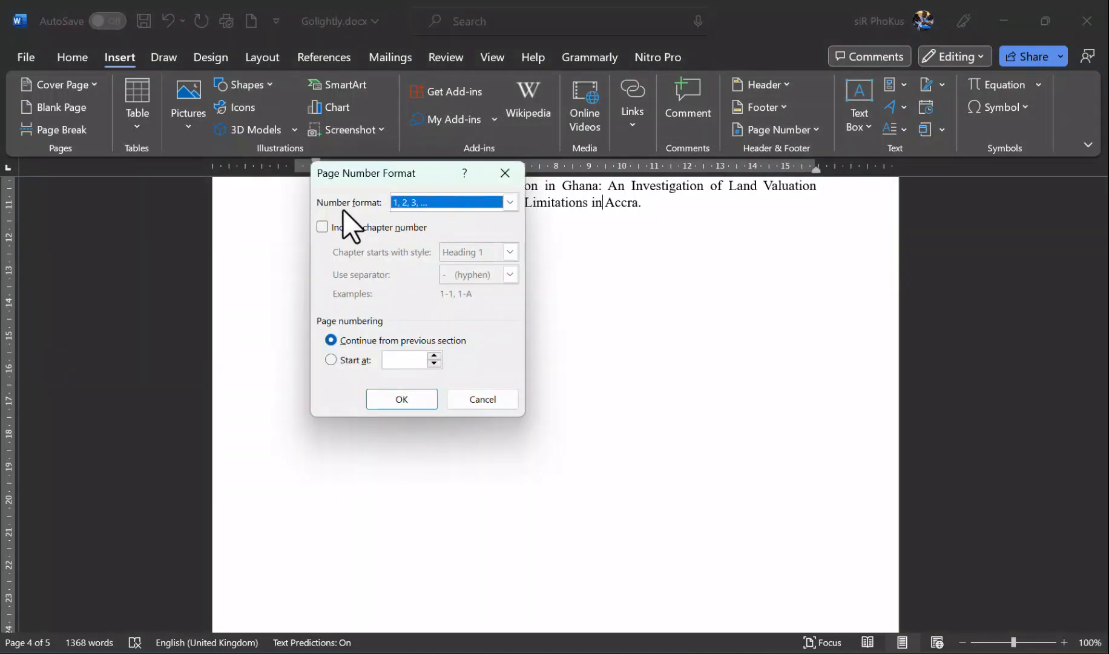
{"action": "left_click", "coordinate": [414, 200]}
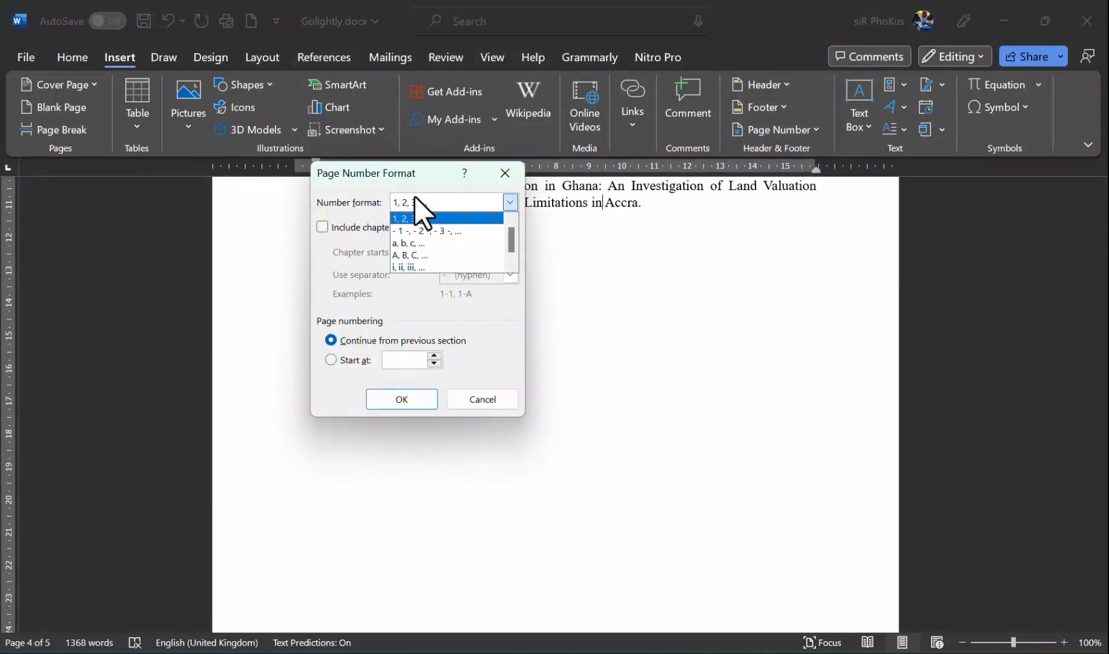
{"action": "left_click", "coordinate": [410, 243]}
Step: Set that section's page numbering to start at a and apply the page number format
{"action": "left_click", "coordinate": [353, 359]}
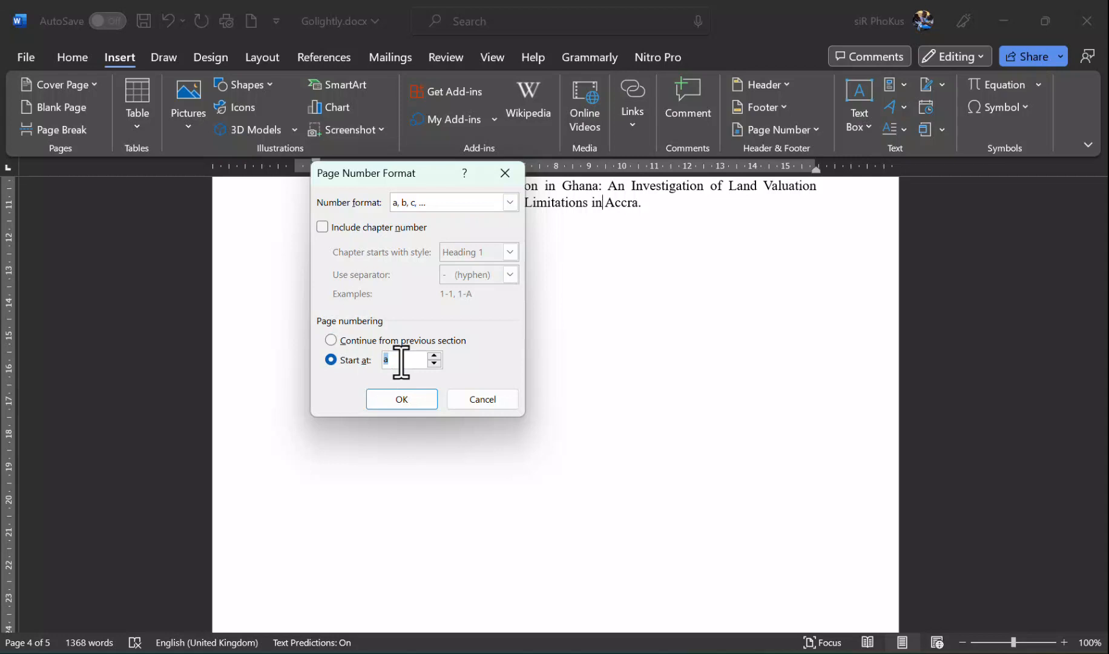
{"action": "left_click", "coordinate": [401, 361]}
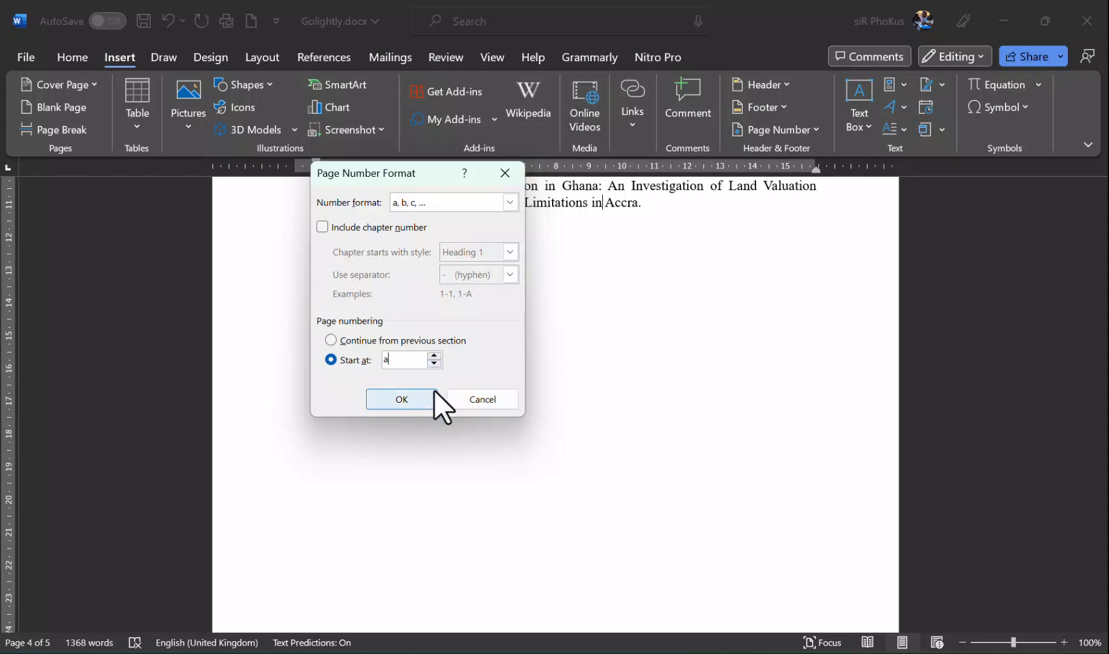
{"action": "left_click", "coordinate": [433, 356]}
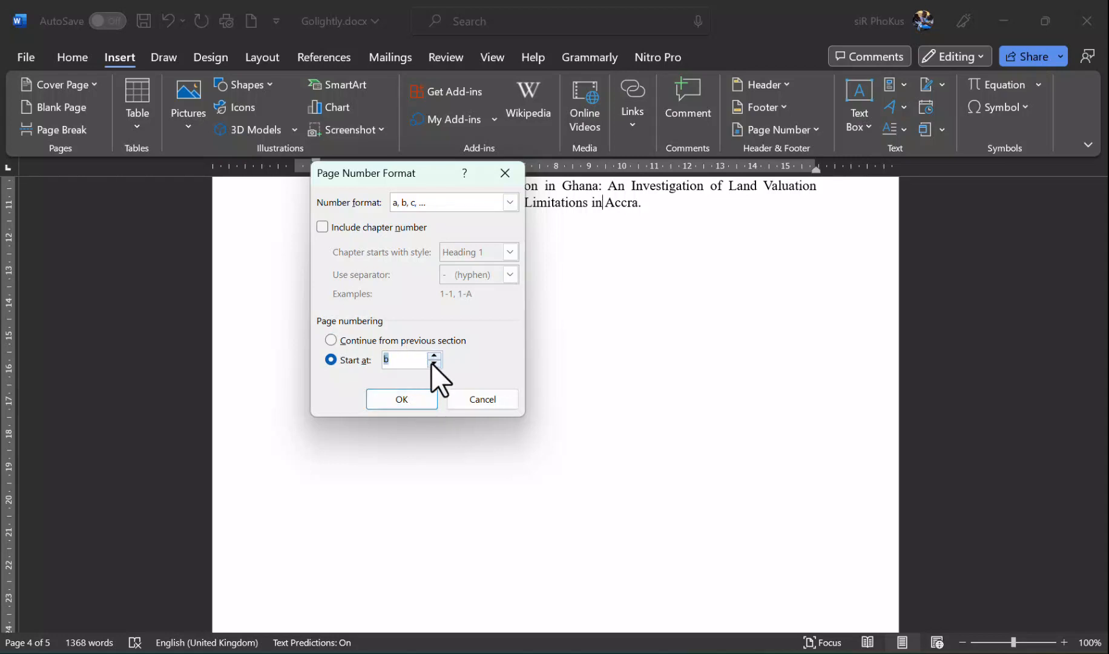
{"action": "left_click", "coordinate": [431, 364]}
{"action": "left_click", "coordinate": [400, 363]}
{"action": "left_click", "coordinate": [398, 401]}
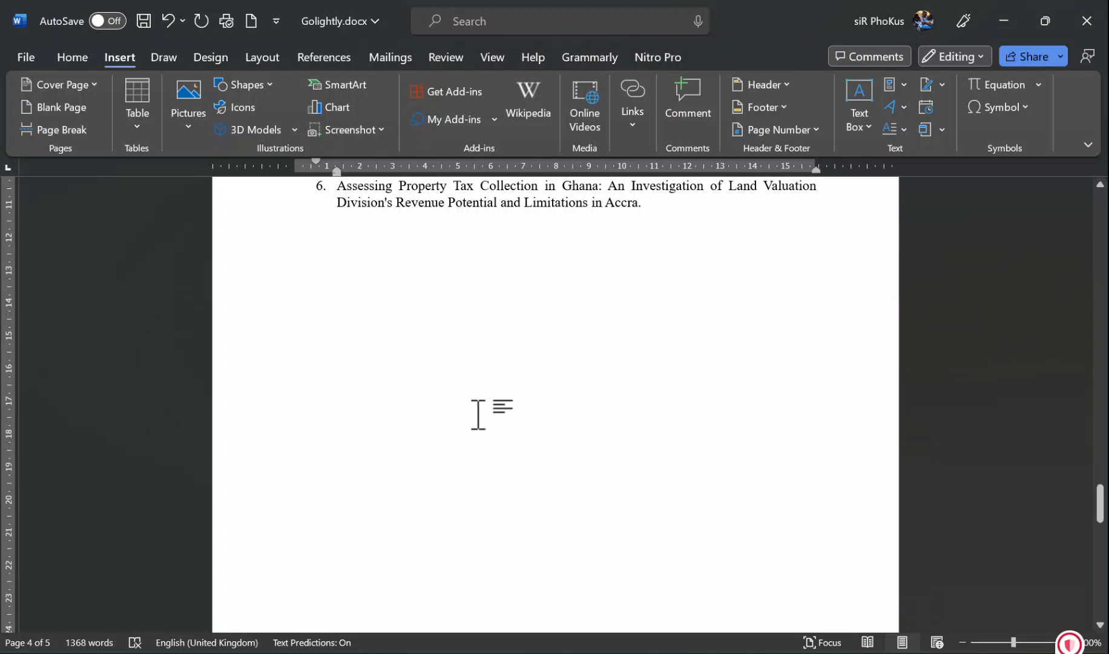
Step: Check the footers on both sides of the new section break and delete the break after "Limitations in Accra."
{"action": "scroll", "coordinate": [478, 414], "scroll_direction": "down", "scroll_amount": 5}
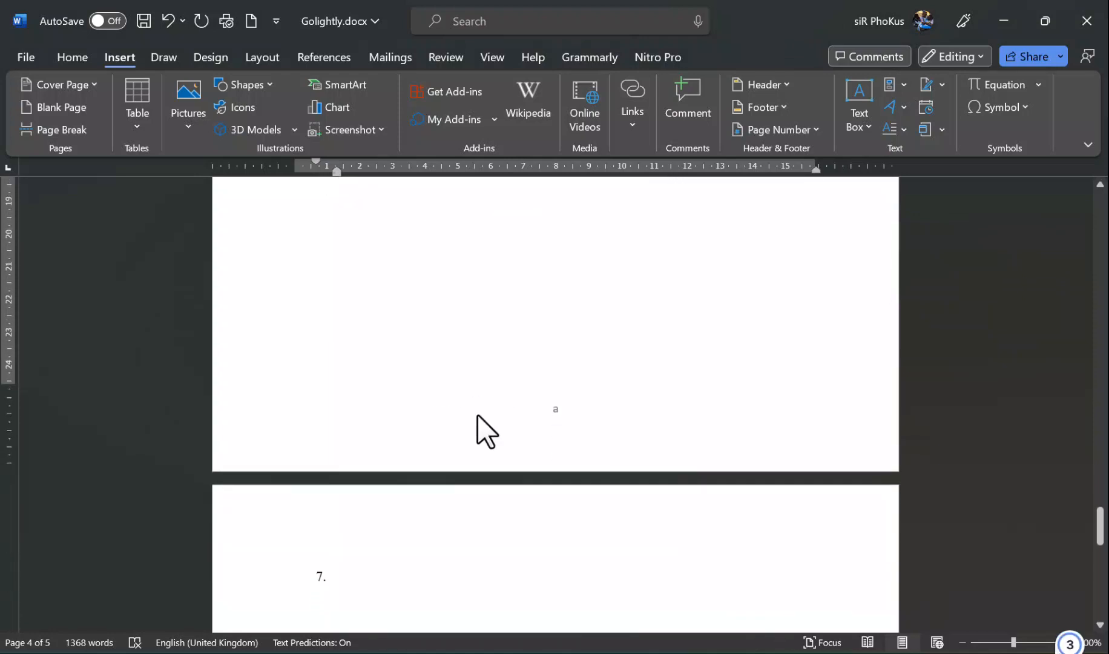
{"action": "scroll", "coordinate": [478, 415], "scroll_direction": "down", "scroll_amount": 10}
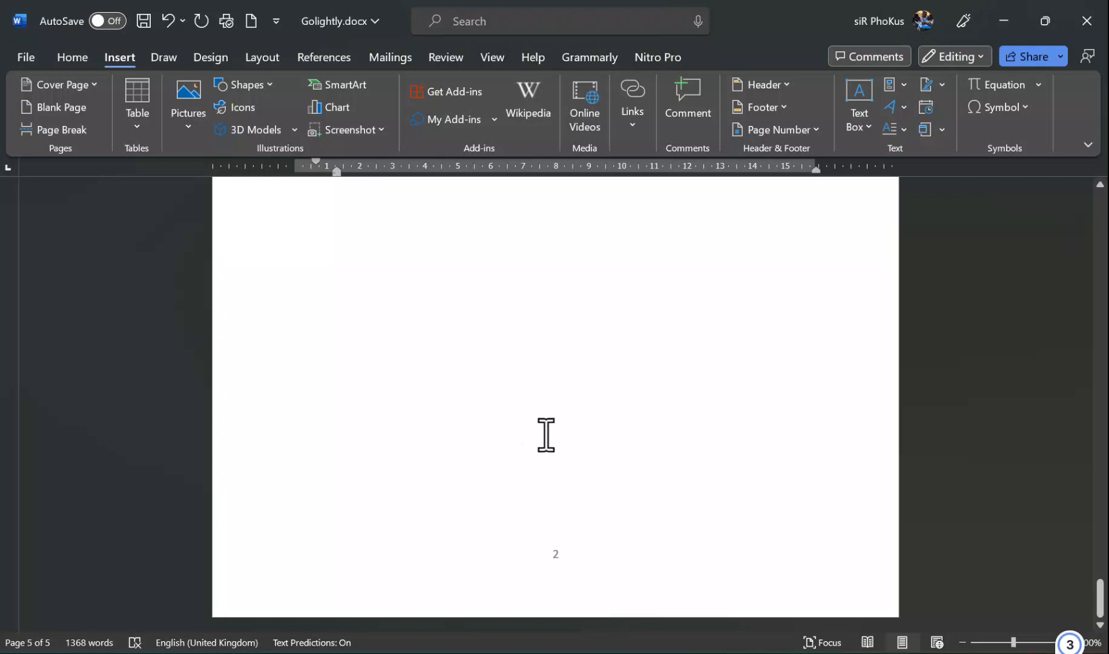
{"action": "scroll", "coordinate": [548, 436], "scroll_direction": "up", "scroll_amount": 10}
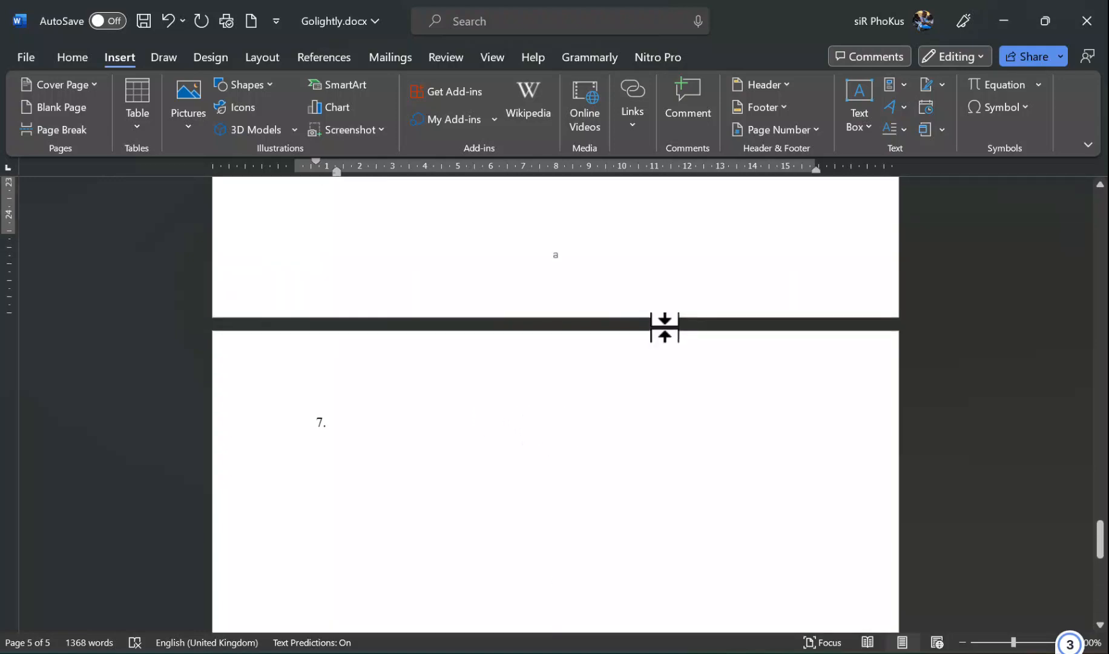
{"action": "scroll", "coordinate": [664, 364], "scroll_direction": "up", "scroll_amount": 5}
{"action": "scroll", "coordinate": [667, 364], "scroll_direction": "up", "scroll_amount": 1}
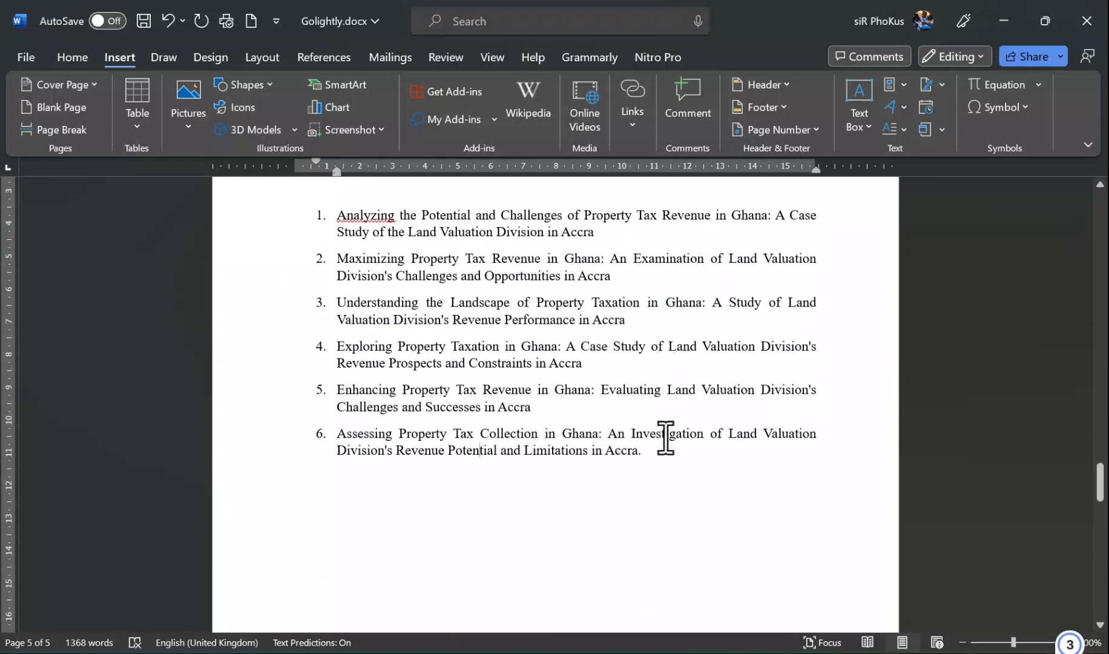
{"action": "left_click", "coordinate": [667, 459]}
{"action": "key", "text": "Delete"}
Step: Review the footer page numbers from the last page back to the beginning of the document
{"action": "scroll", "coordinate": [719, 416], "scroll_direction": "down", "scroll_amount": 5}
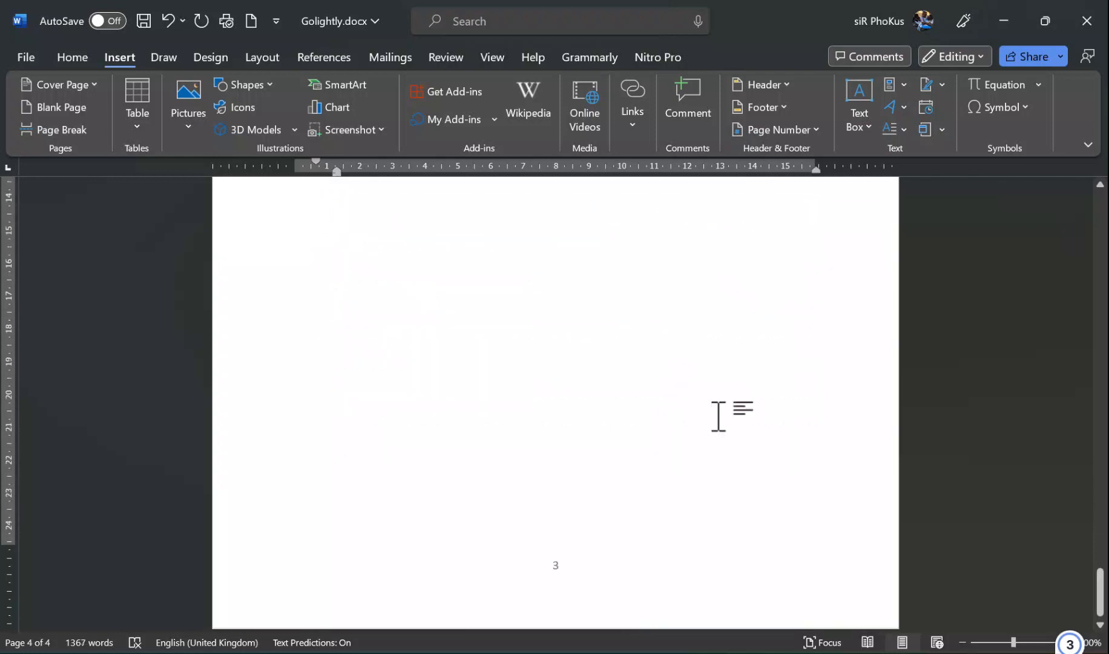
{"action": "scroll", "coordinate": [719, 416], "scroll_direction": "up", "scroll_amount": 3}
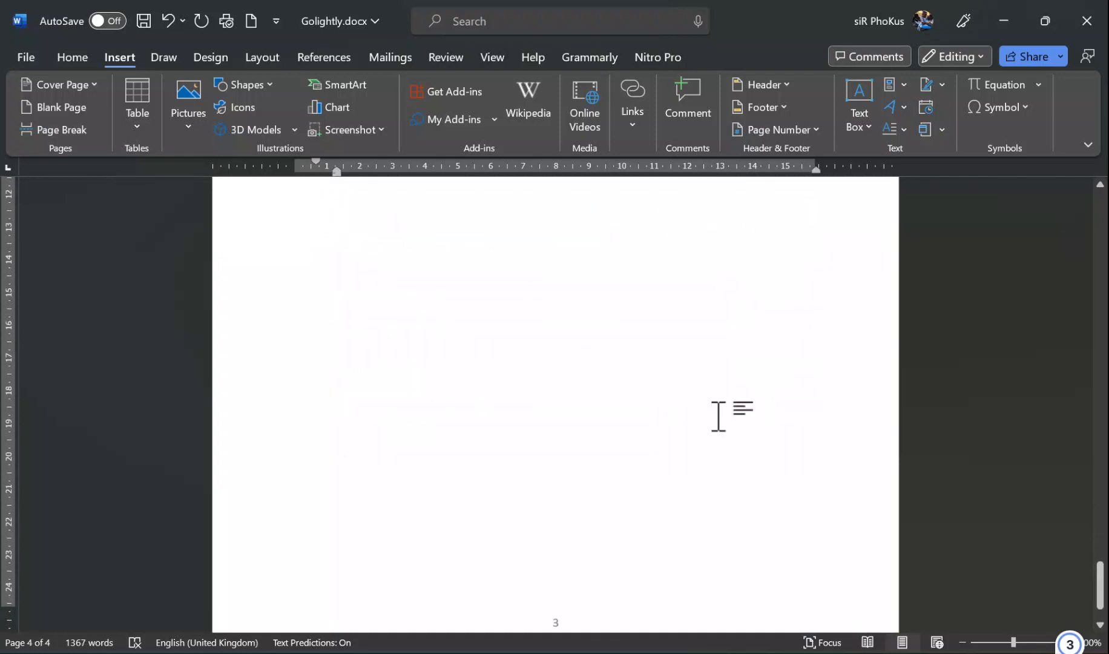
{"action": "scroll", "coordinate": [719, 416], "scroll_direction": "down", "scroll_amount": 2}
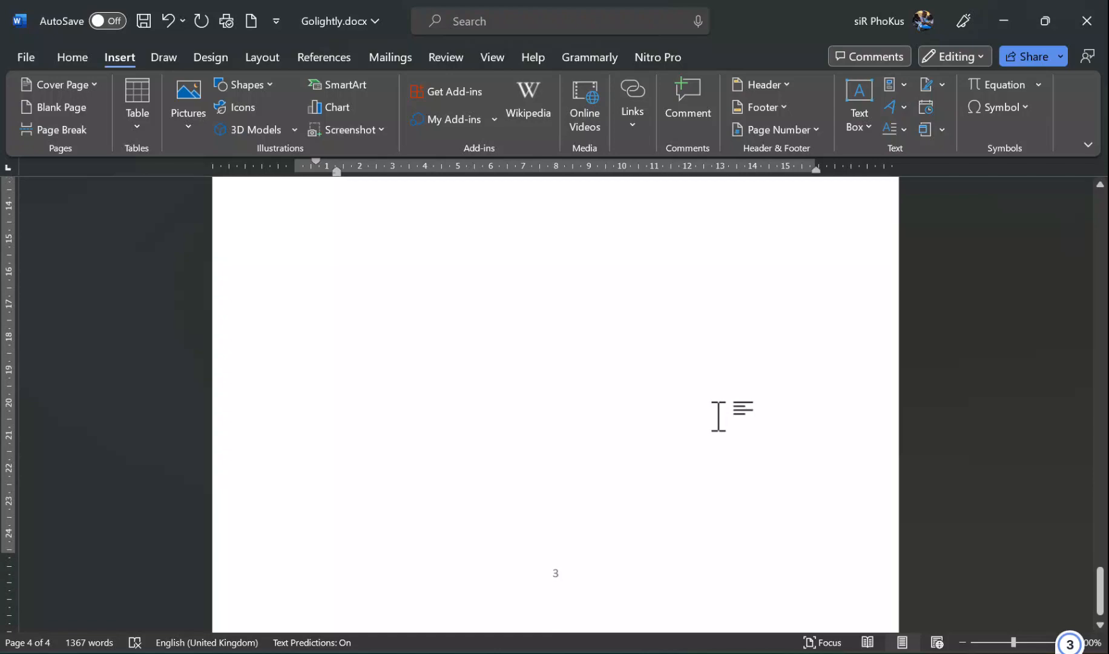
{"action": "scroll", "coordinate": [718, 416], "scroll_direction": "up", "scroll_amount": 10}
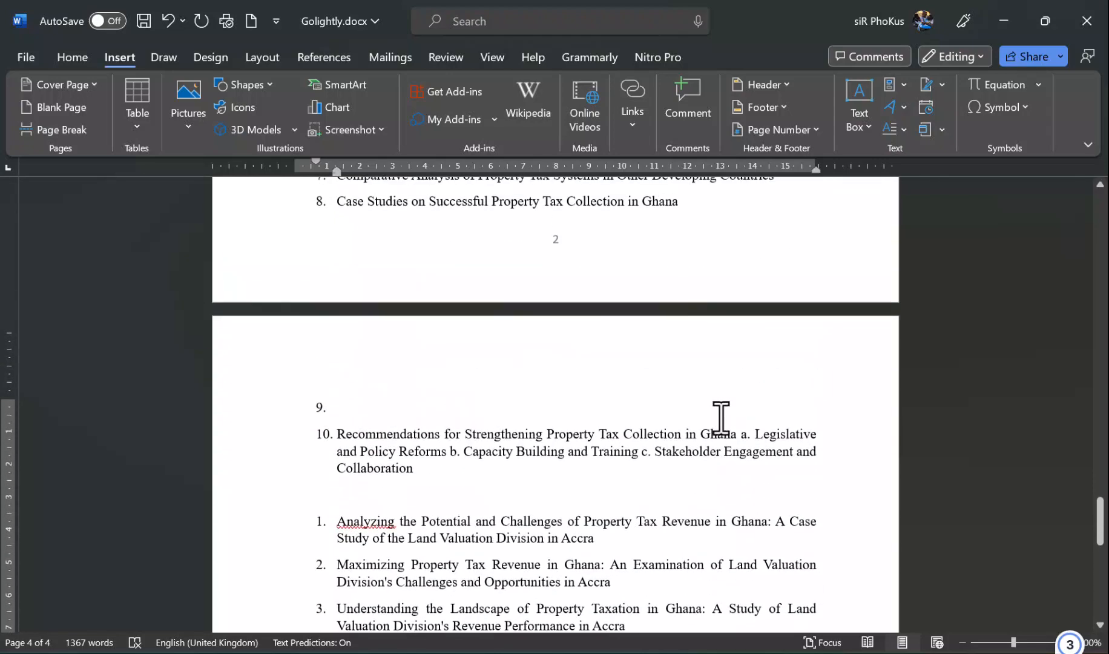
{"action": "scroll", "coordinate": [720, 418], "scroll_direction": "up", "scroll_amount": 10}
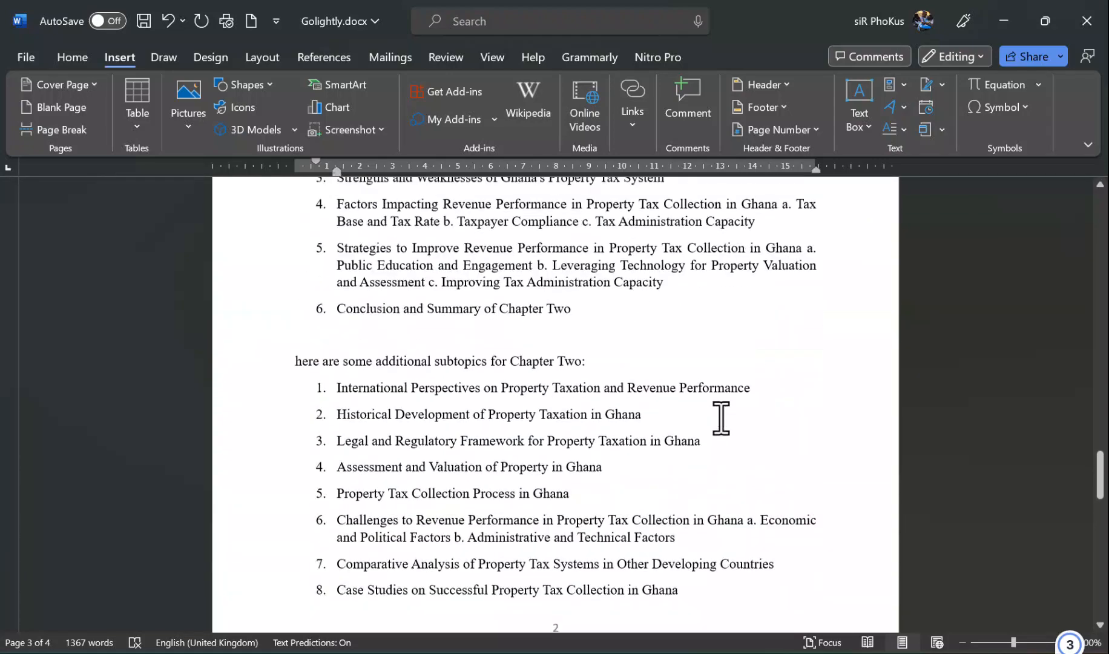
{"action": "scroll", "coordinate": [721, 418], "scroll_direction": "up", "scroll_amount": 10}
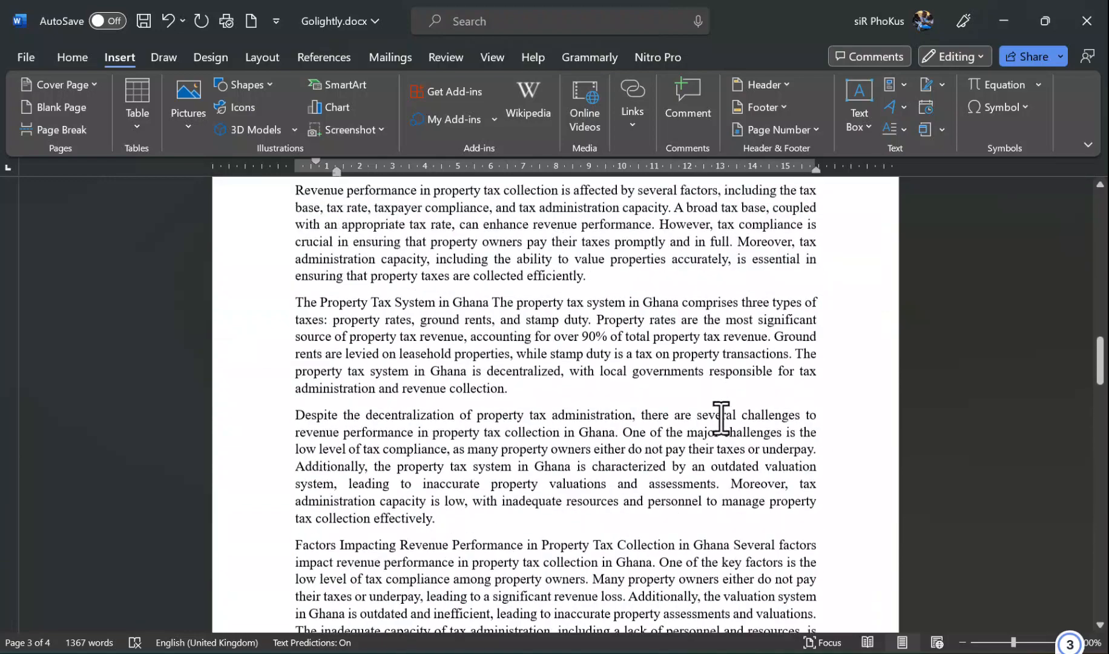
{"action": "scroll", "coordinate": [724, 424], "scroll_direction": "up", "scroll_amount": 10}
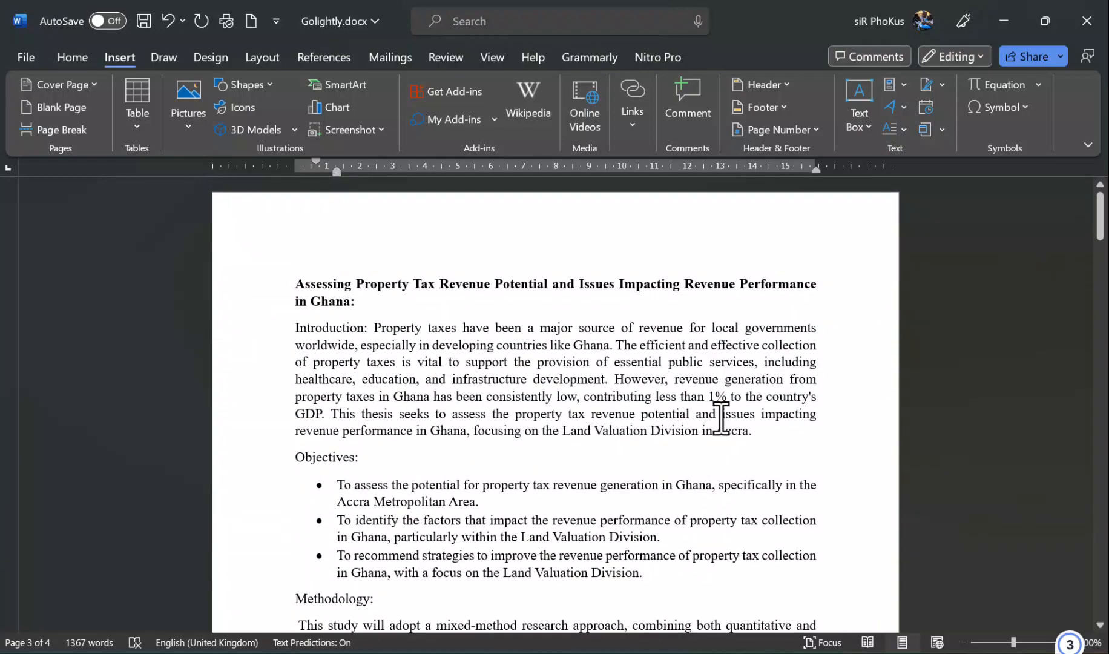